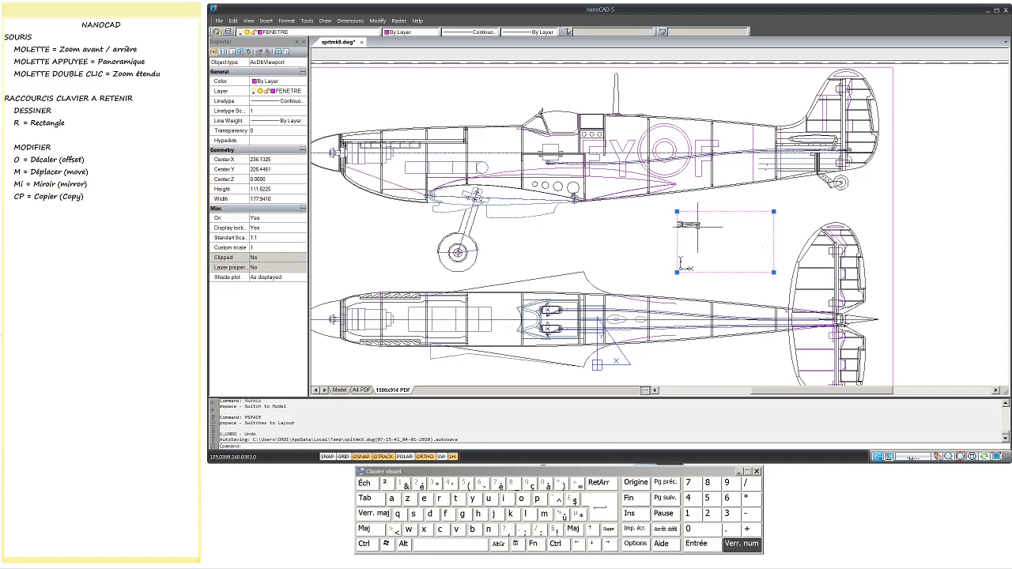
Unlock the display of the small viewport between the aircraft's side and top views
left_click(272, 229)
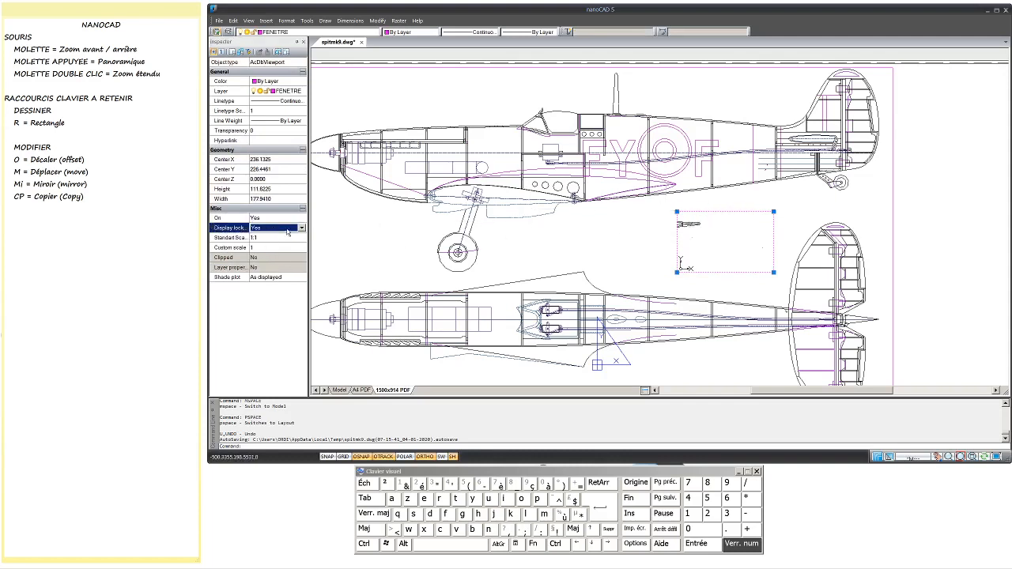
left_click(300, 229)
left_click(286, 241)
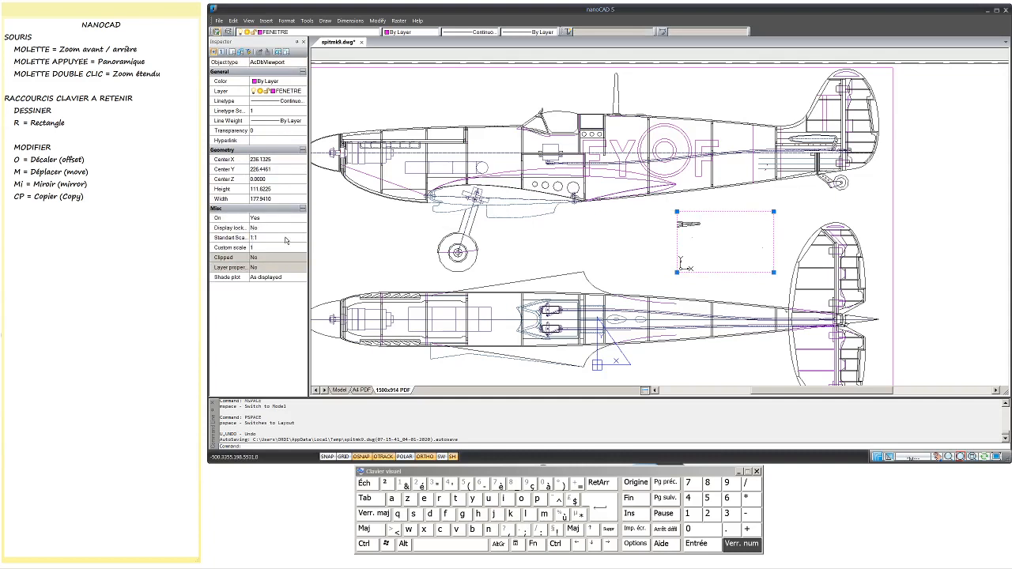
Frame the fuselage underside detail near the wing's trailing edge inside the small viewport, and return to the layout space
left_click(731, 244)
left_click(730, 243)
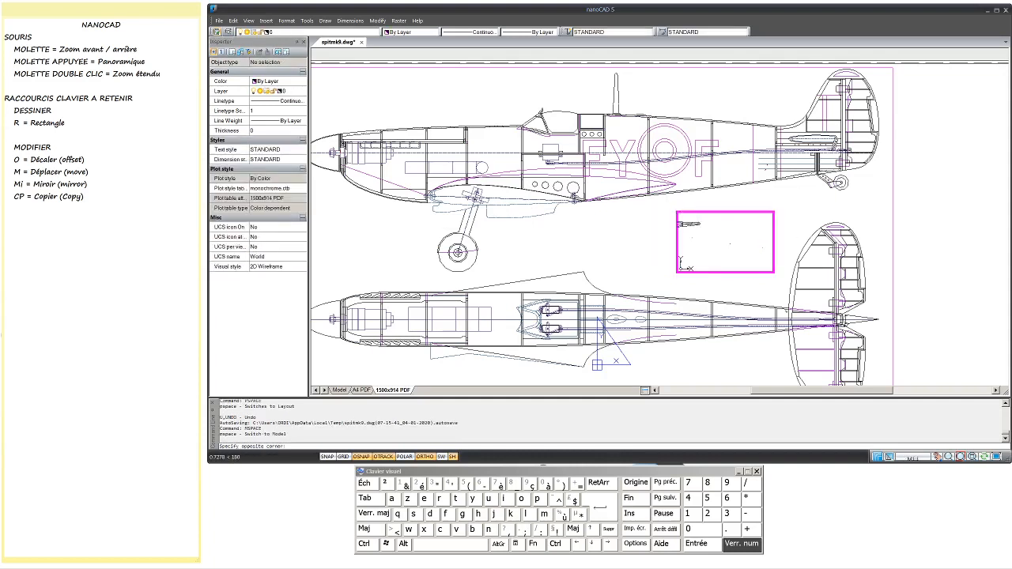
scroll(729, 240, "down", 5)
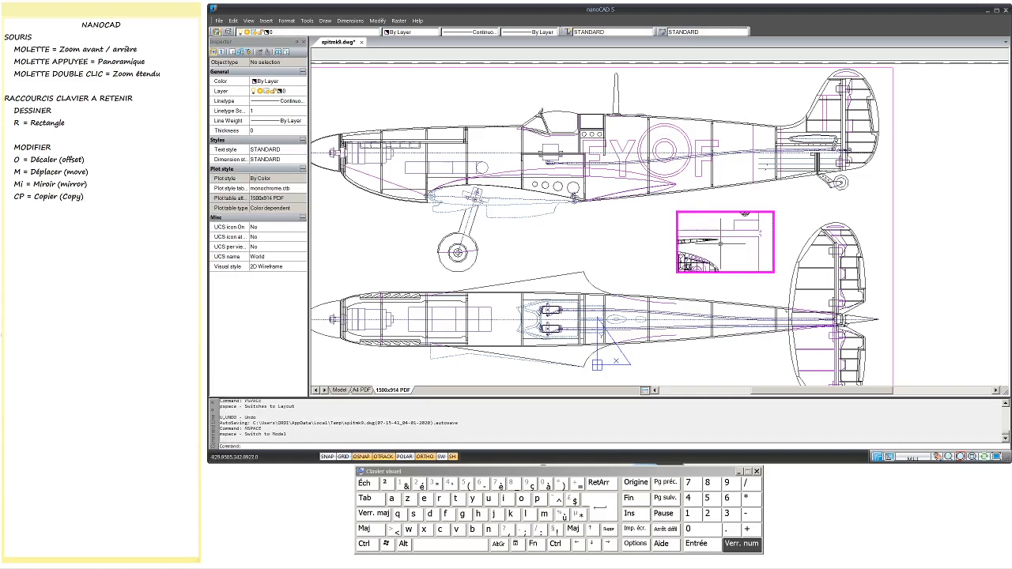
scroll(728, 247, "up", 5)
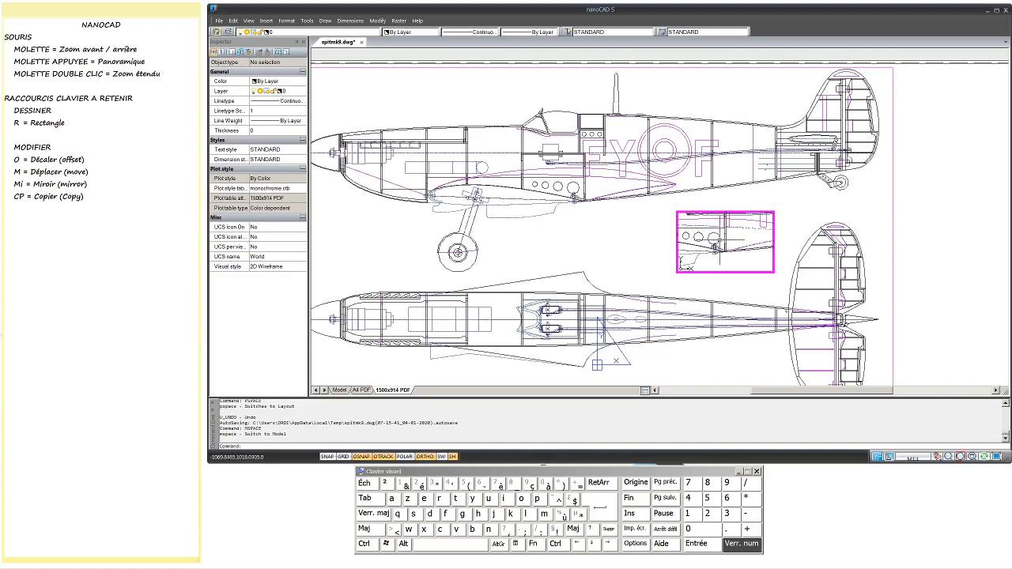
scroll(721, 241, "up", 3)
middle_click_drag(727, 238, 732, 219)
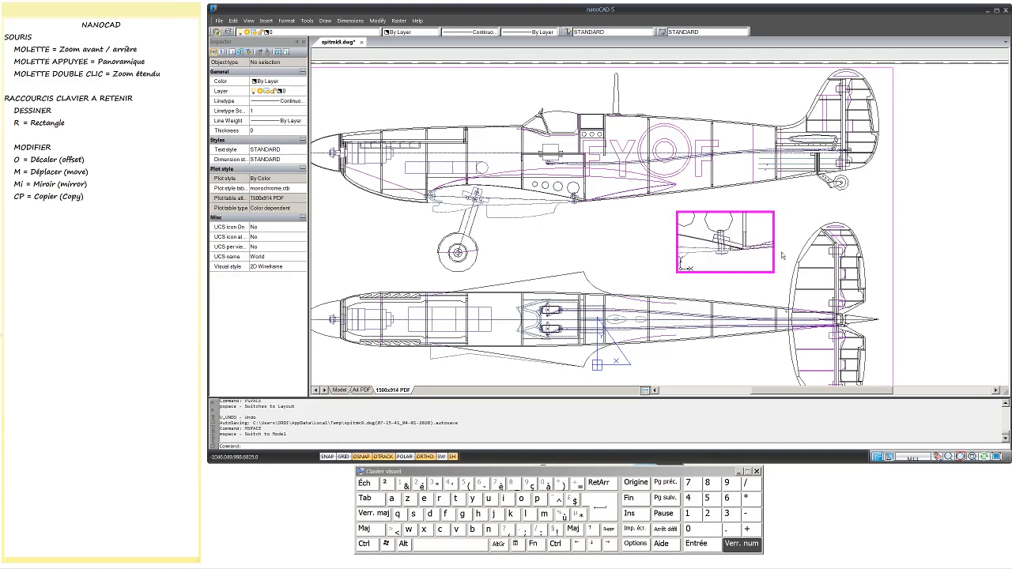
double_click(923, 231)
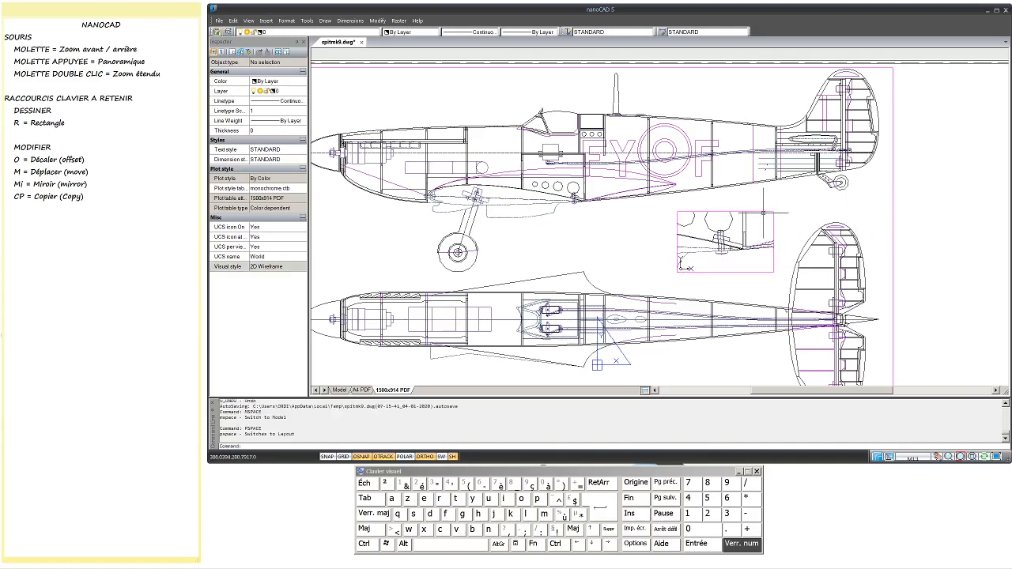
Set the small viewport's custom scale to 2
left_click(763, 214)
left_click(265, 247)
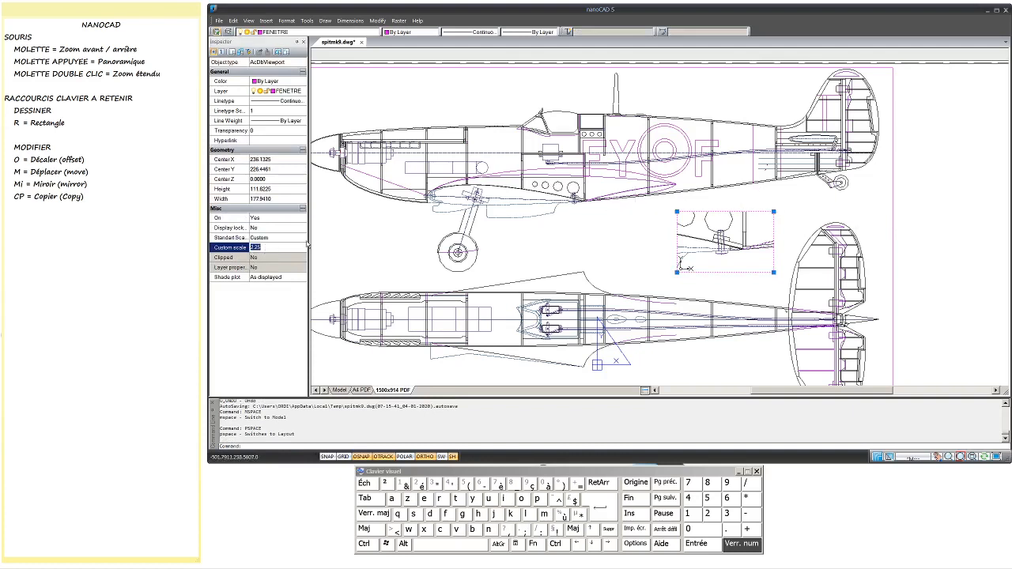
type("2")
key("Return")
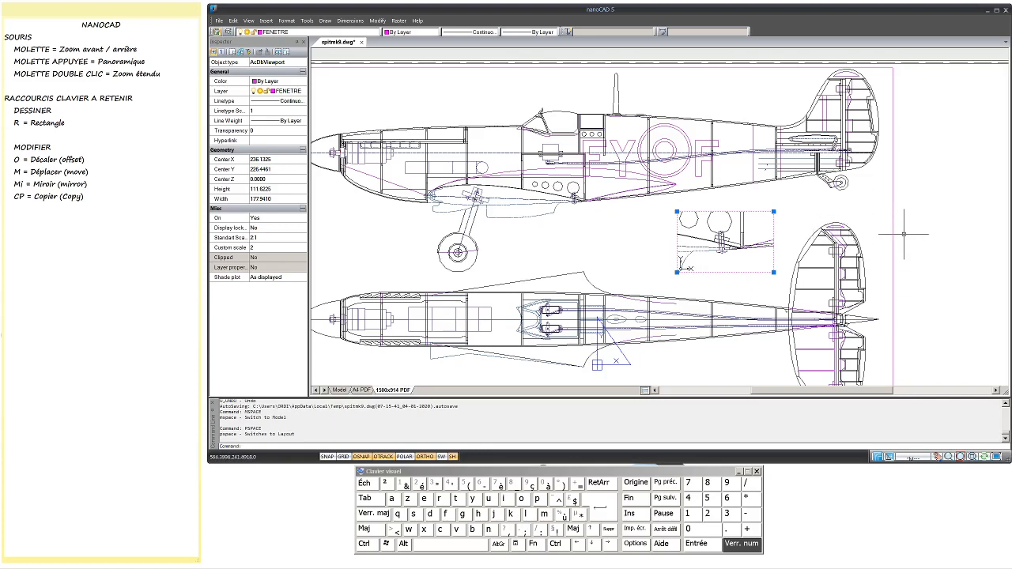
key("Escape")
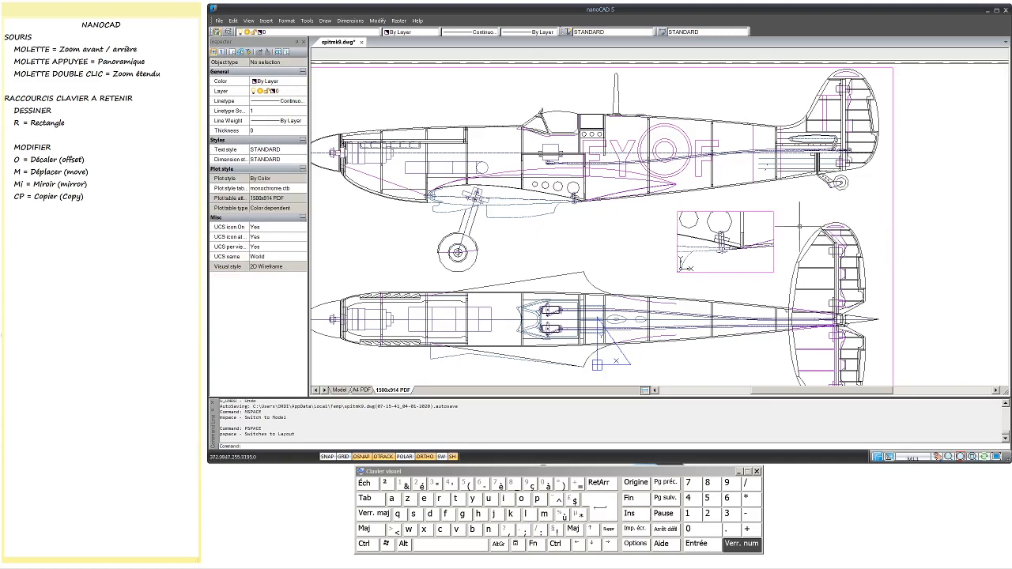
Lock the display of the small detail viewport
left_click(698, 211)
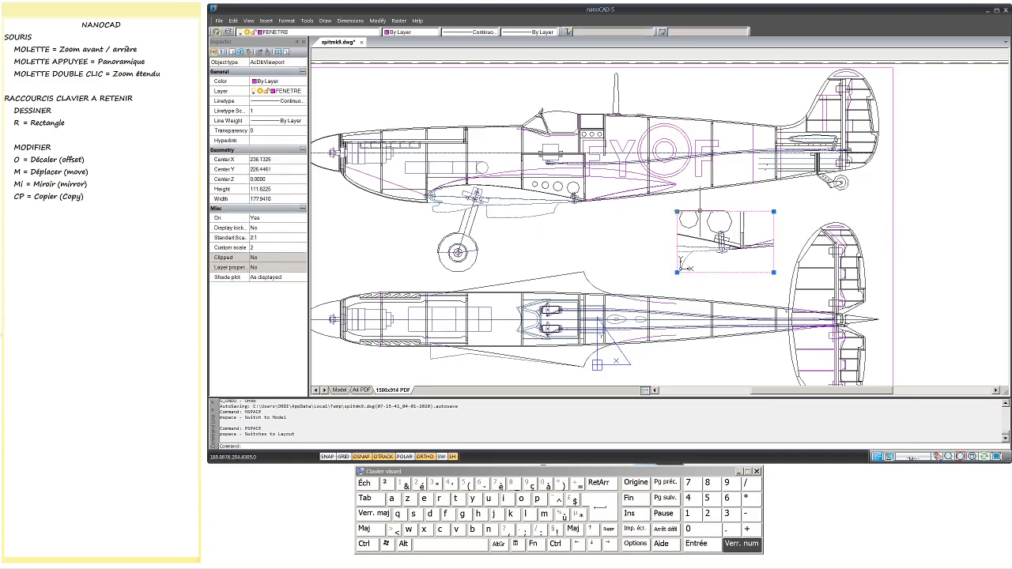
left_click(270, 229)
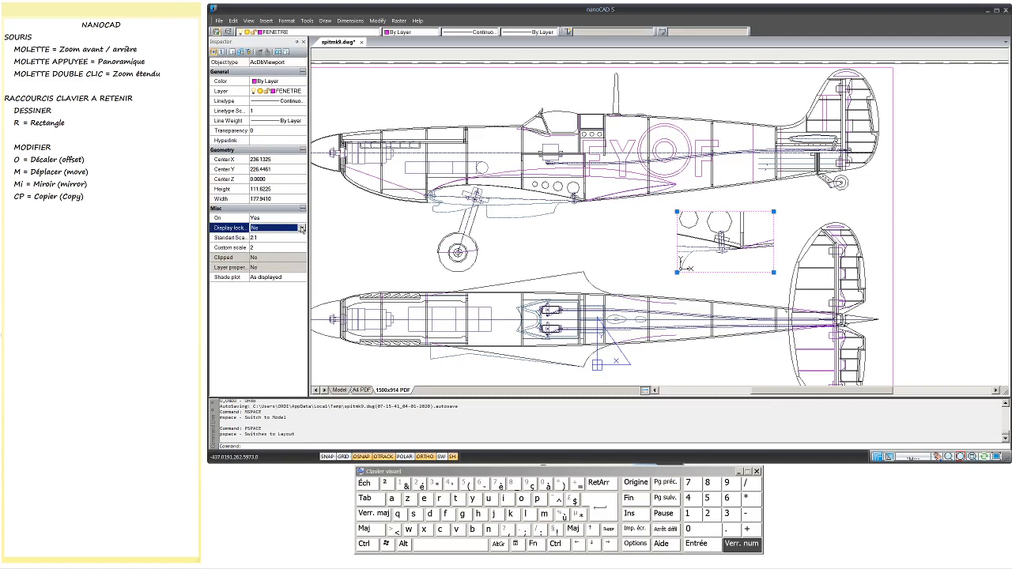
left_click(301, 229)
left_click(269, 247)
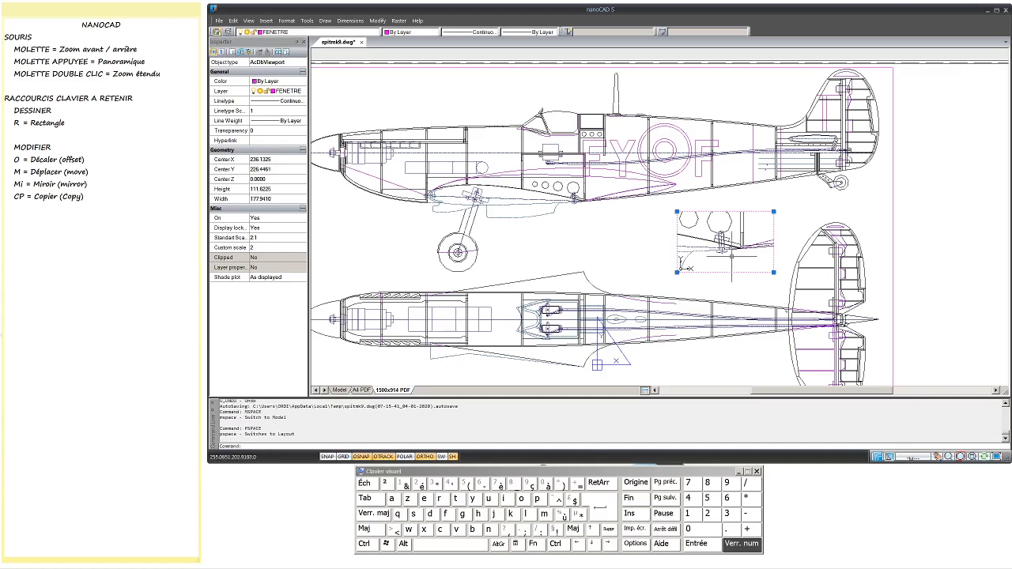
key("Escape")
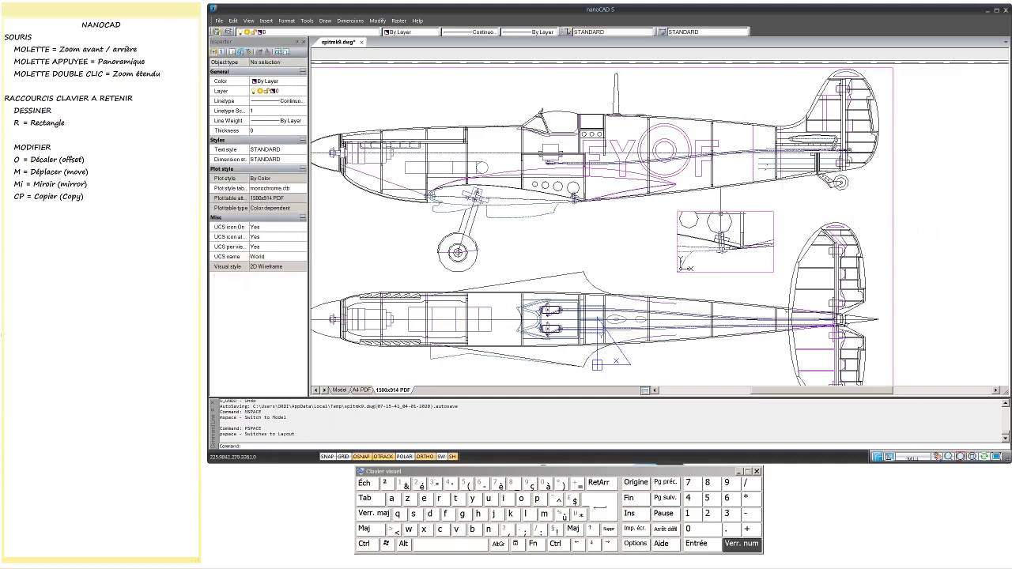
Draw a rectangle over the detail viewport's border, from its upper-left corner to its lower-right corner
type("rec")
key("Return")
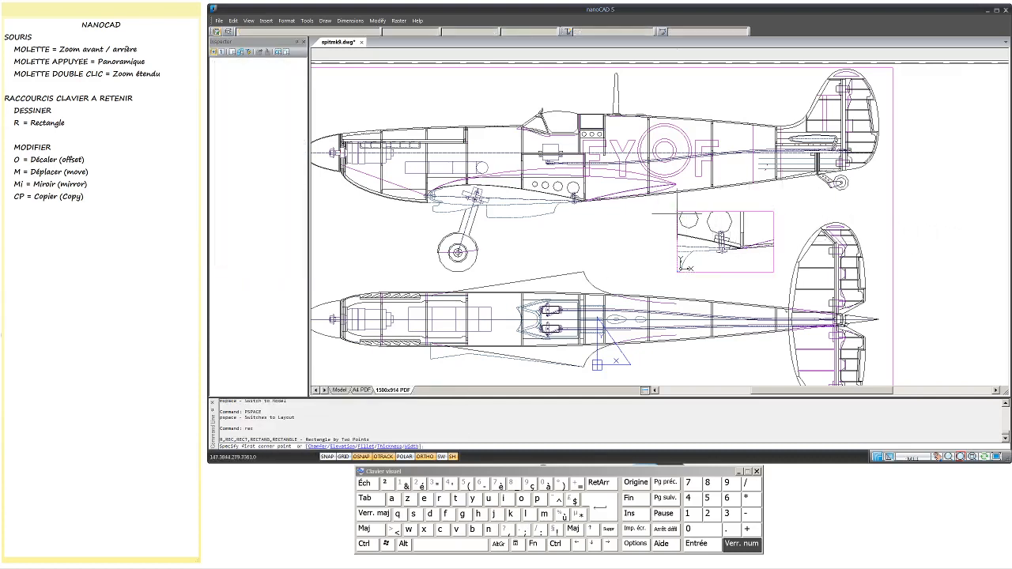
left_click(678, 212)
left_click(773, 273)
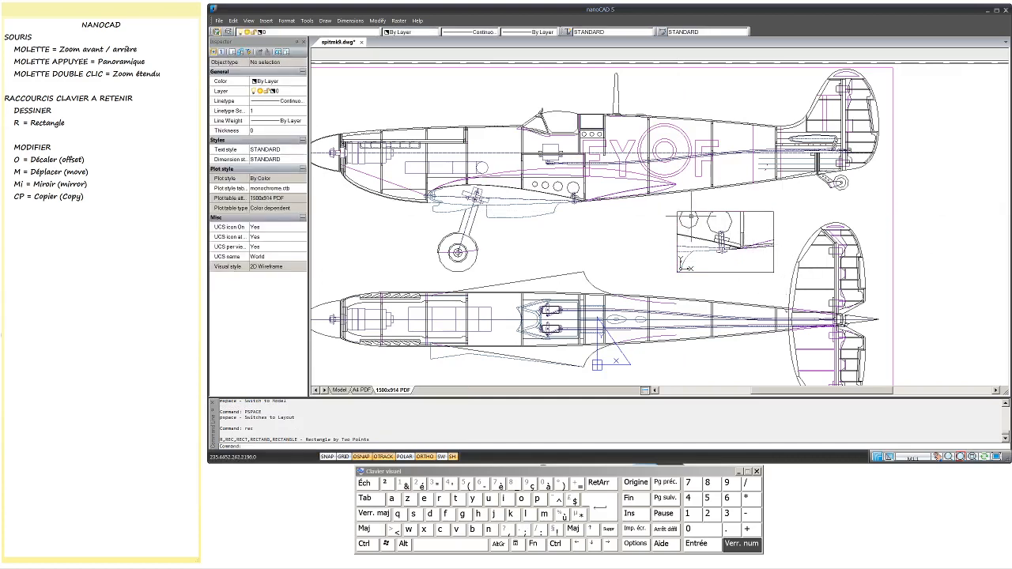
Lower the detail viewport's upper edge so that it separates from the overlapping rectangle
left_click(774, 249)
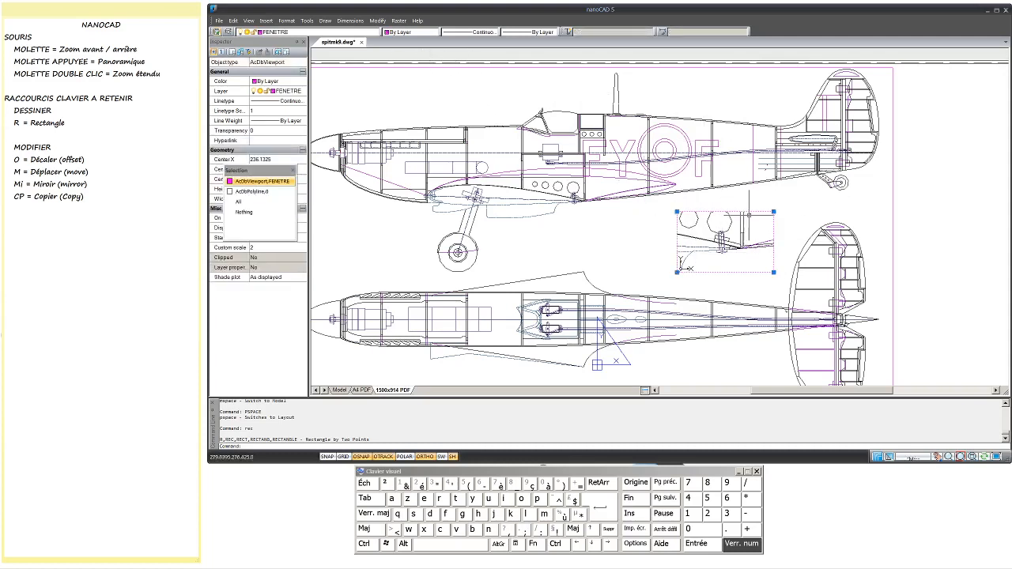
left_click(774, 212)
left_click(783, 234)
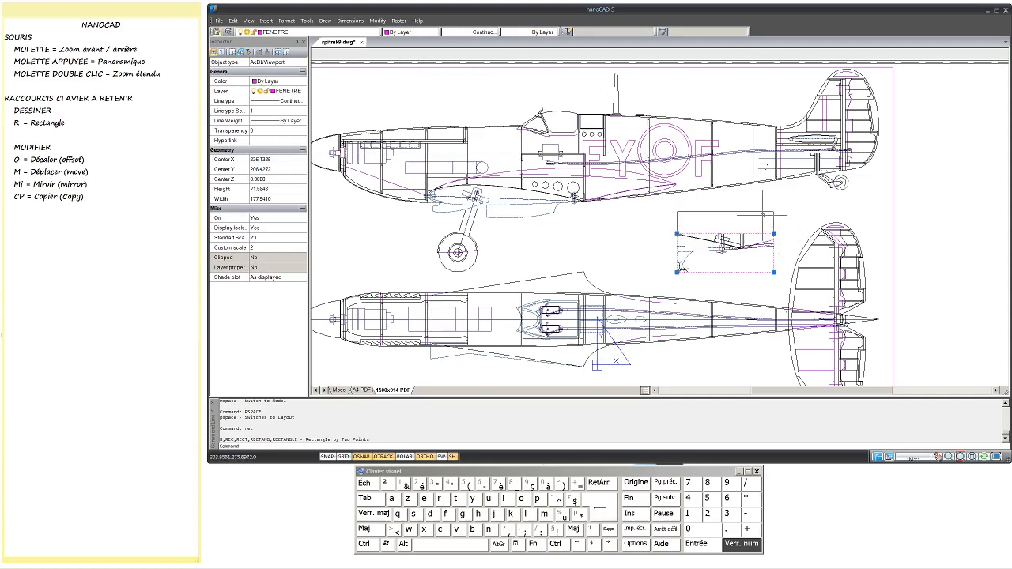
key("Escape")
Change the linetype of the rectangle around the detail viewport to DASHED
left_click(757, 212)
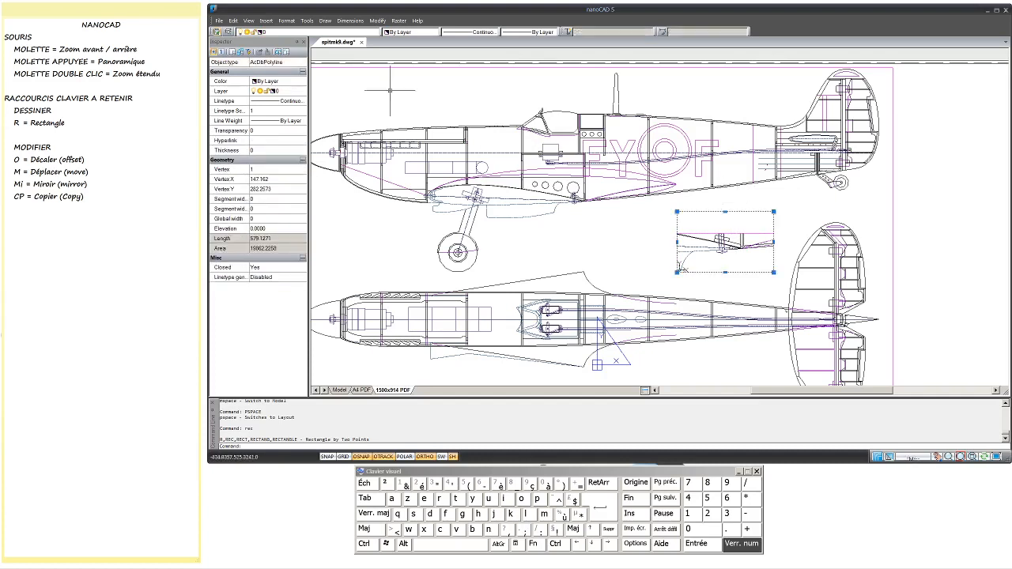
left_click(461, 34)
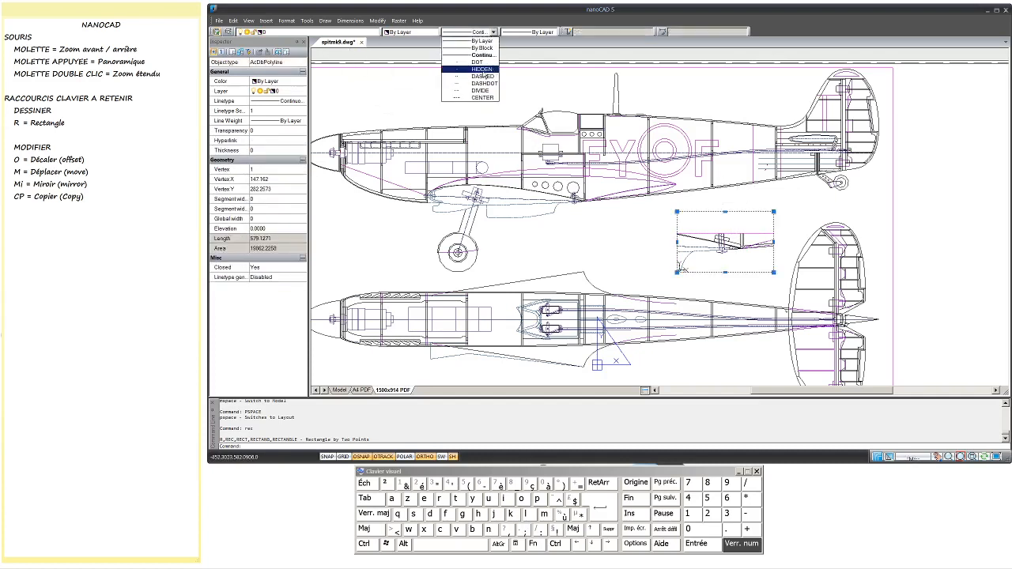
left_click(470, 77)
key("Escape")
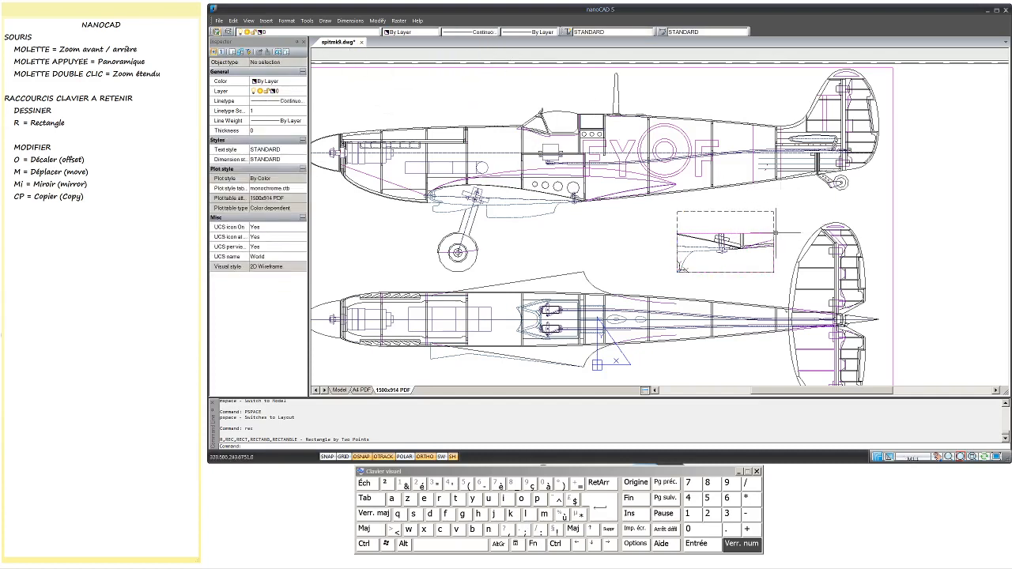
Stretch the detail viewport's upper-right corner back up to the matching corner of the dashed rectangle
left_click(763, 233)
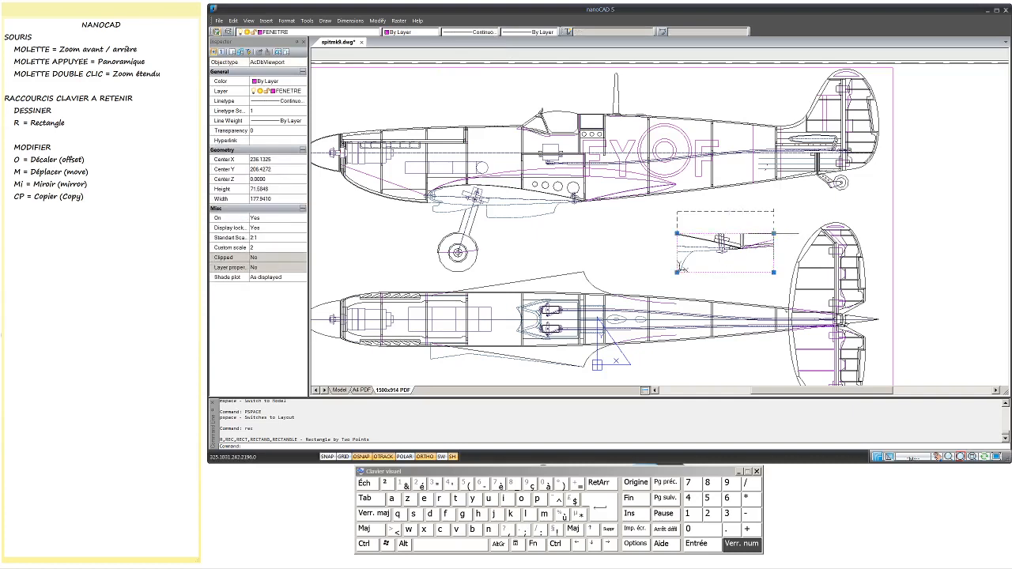
left_click(774, 234)
left_click(774, 211)
key("Escape")
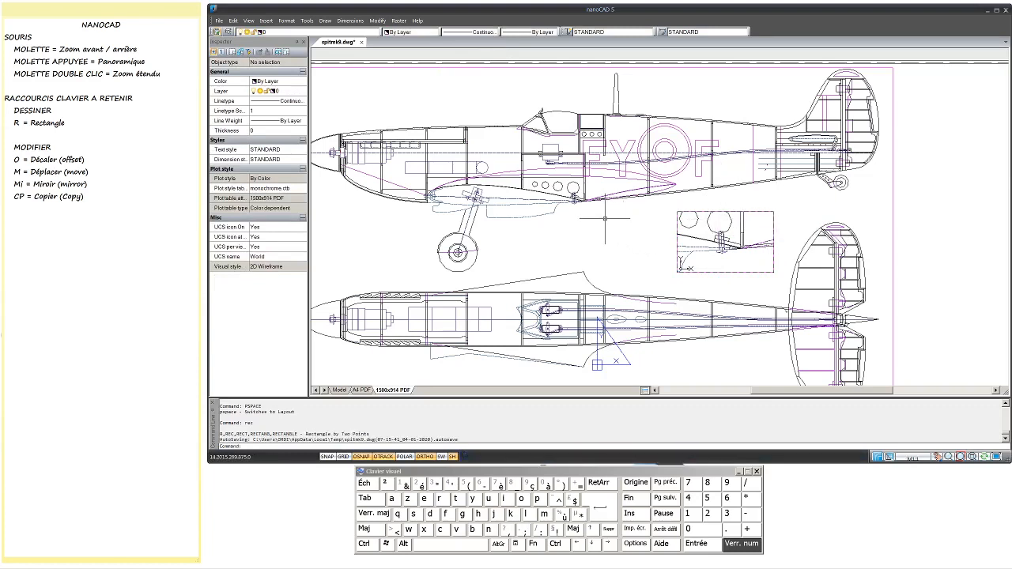
Draw a line from the fuselage underside at the wing's trailing edge to the left edge of the detail frame
type("l")
key("Return")
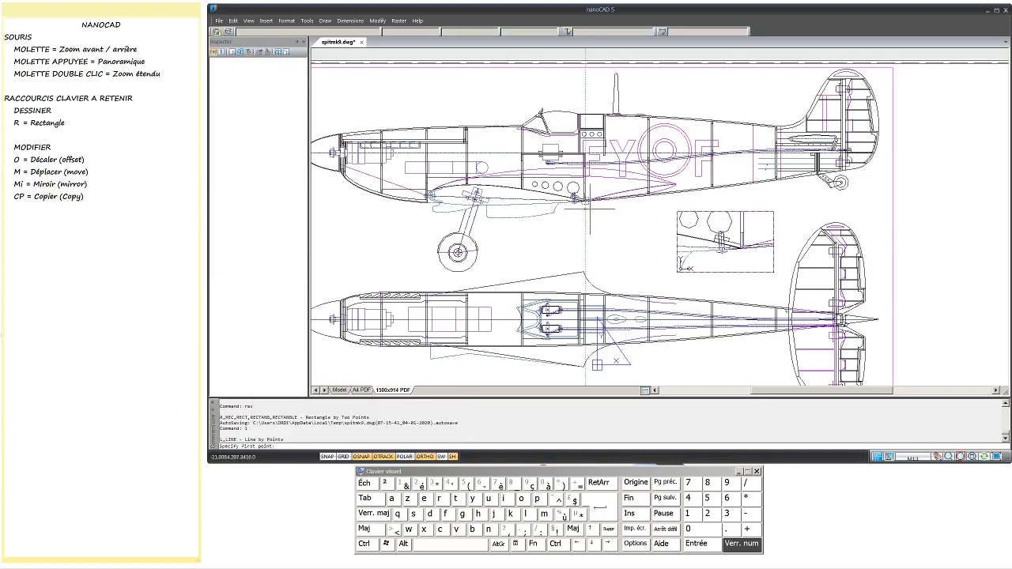
left_click(585, 203)
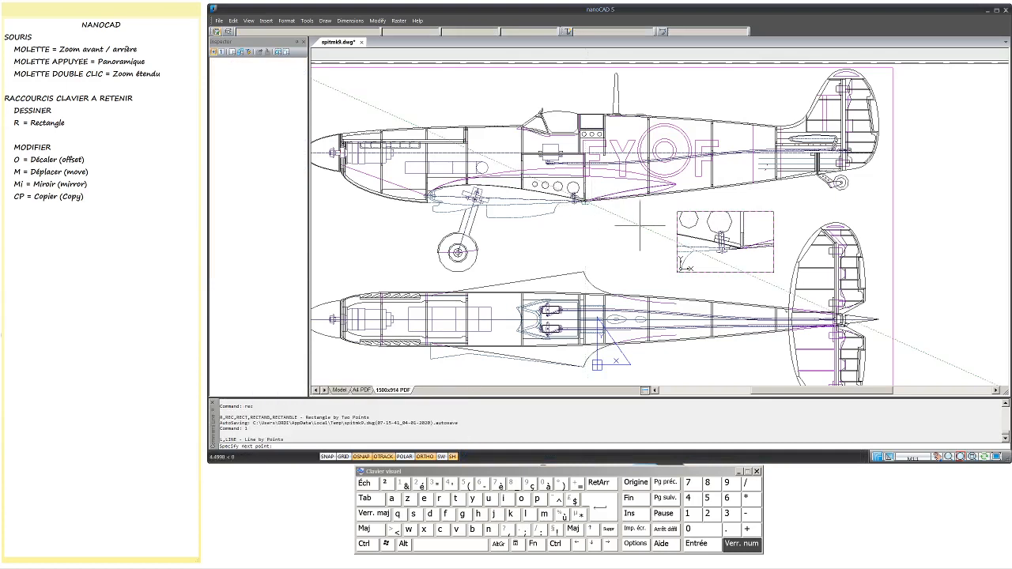
left_click(677, 237)
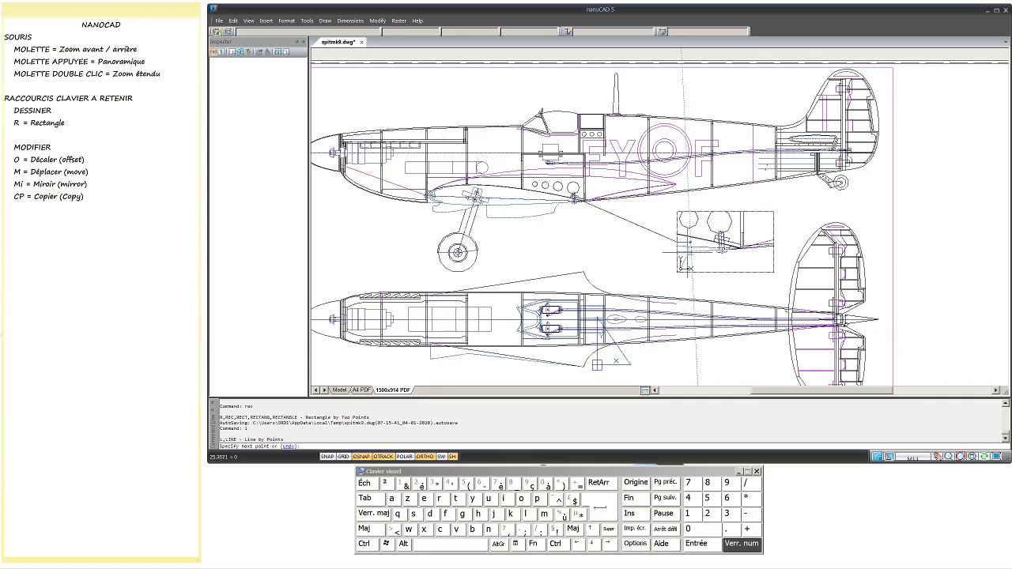
key("Return")
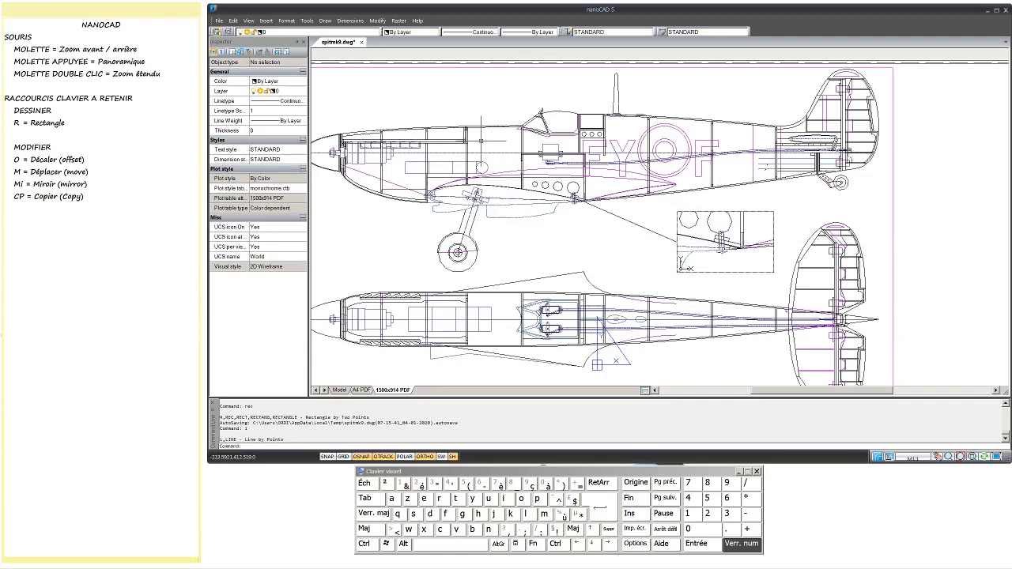
Draw a circle with a radius of about 60 in the empty area below the nose, ahead of the landing wheel
middle_click_drag(601, 219, 717, 204)
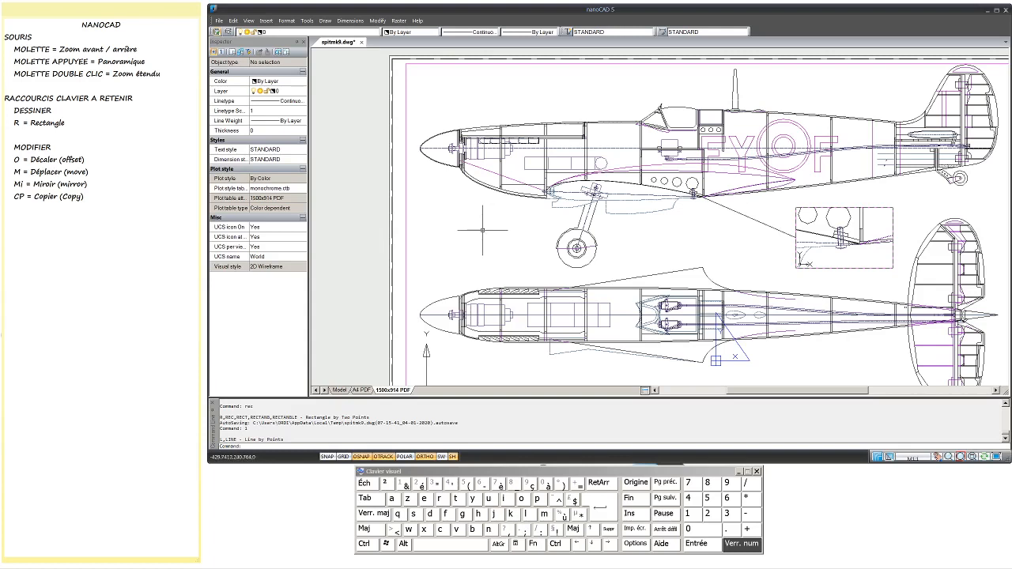
type("c")
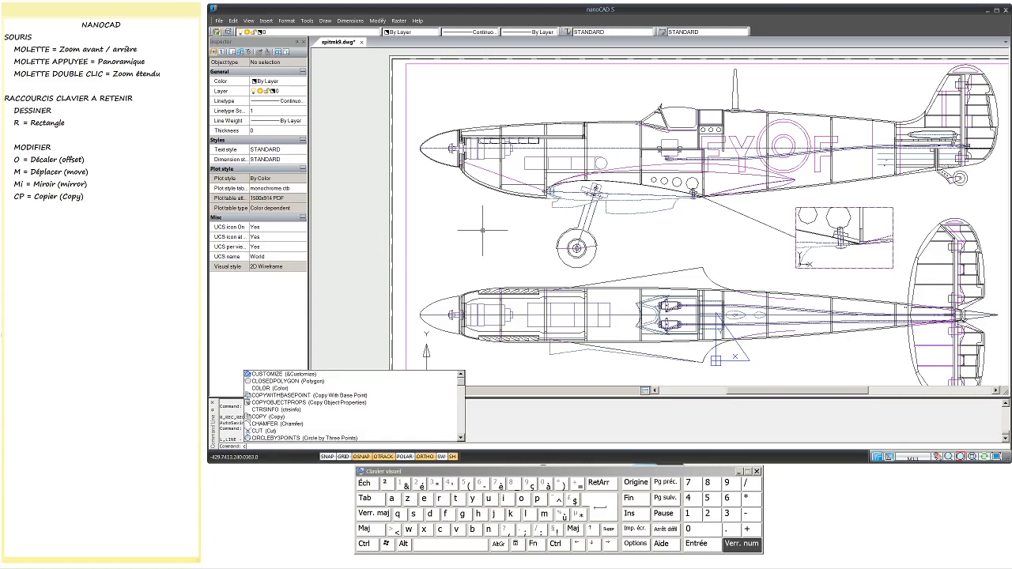
key("Return")
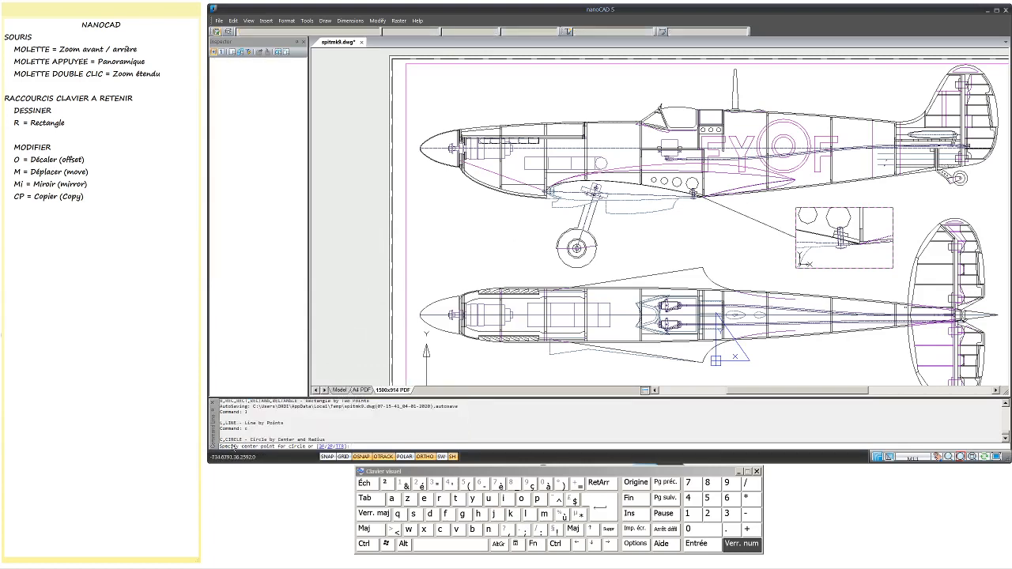
left_click(472, 232)
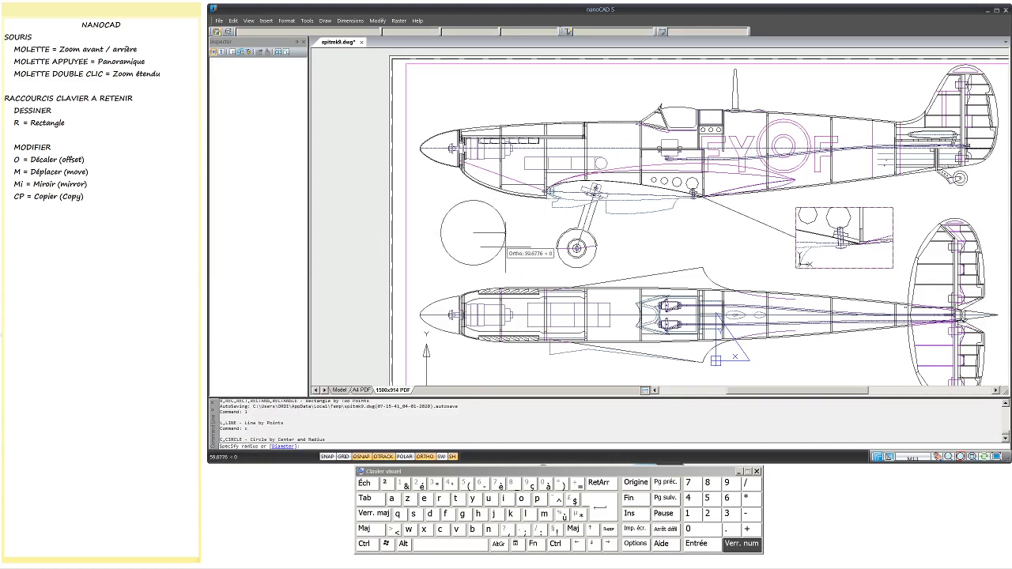
left_click(505, 232)
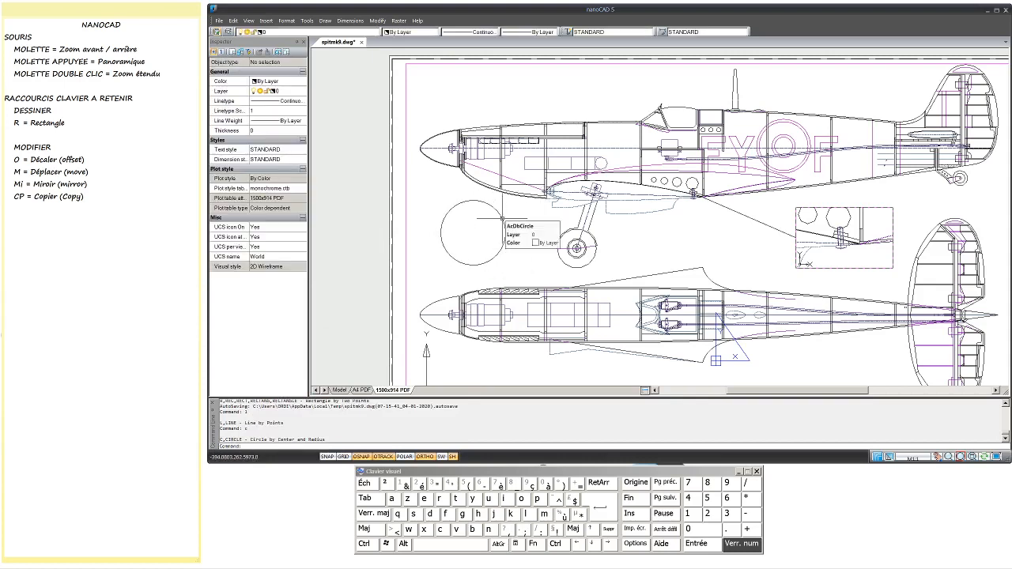
Create an object viewport from the circle below the nose, accepting the default Paper view scale
left_click(506, 232)
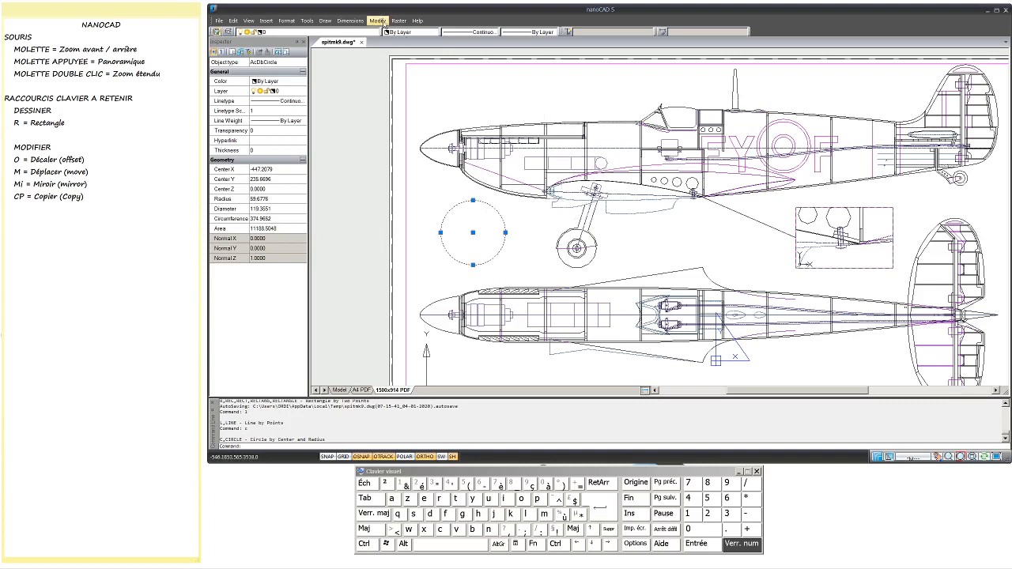
left_click(250, 22)
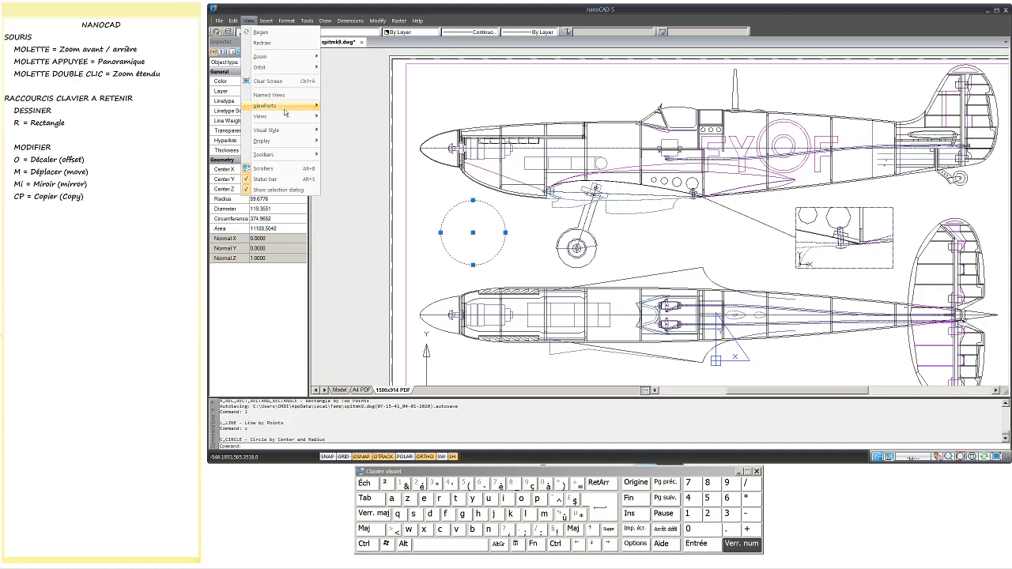
mouse_move(294, 106)
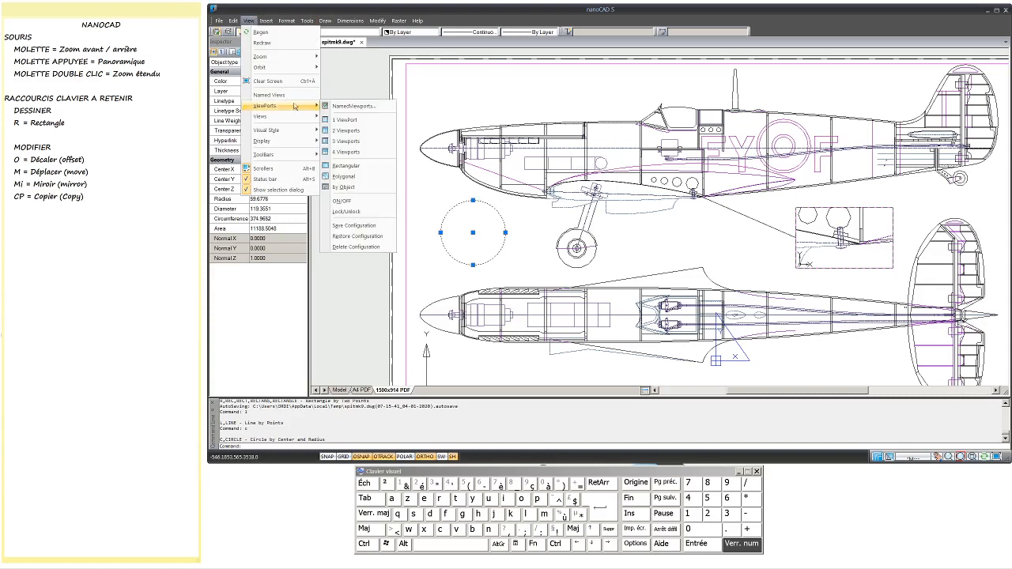
left_click(365, 190)
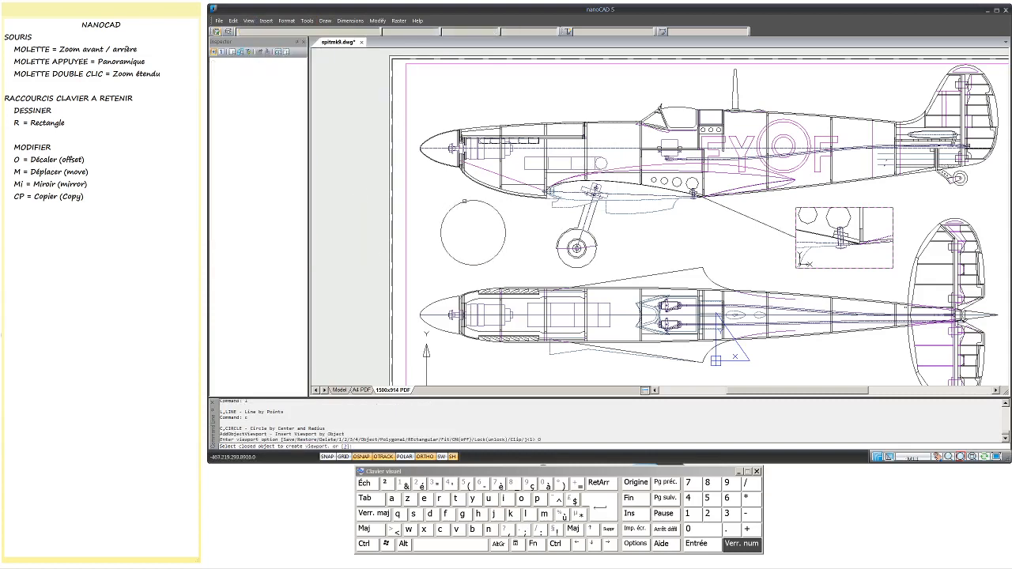
left_click(464, 201)
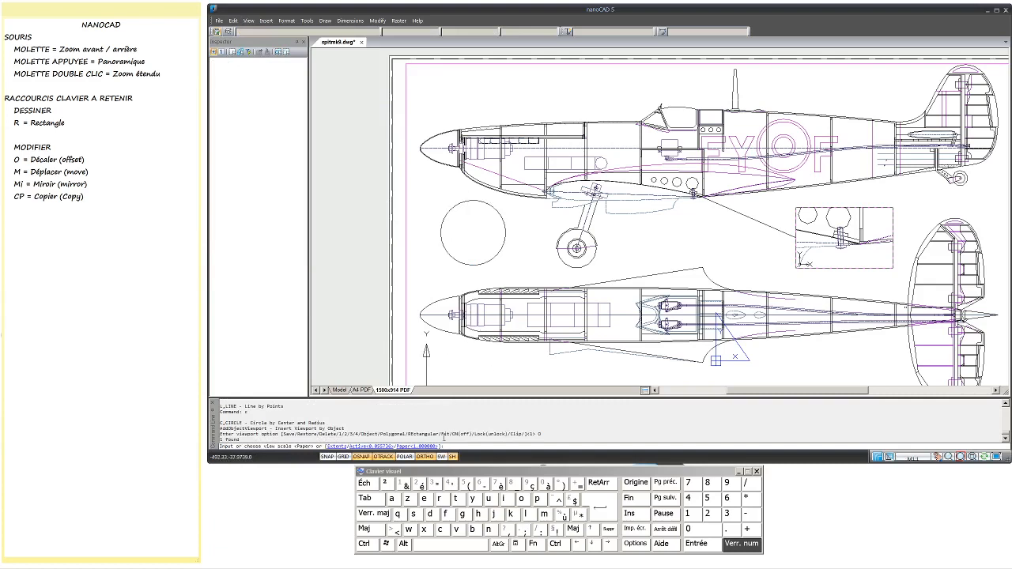
key("Return")
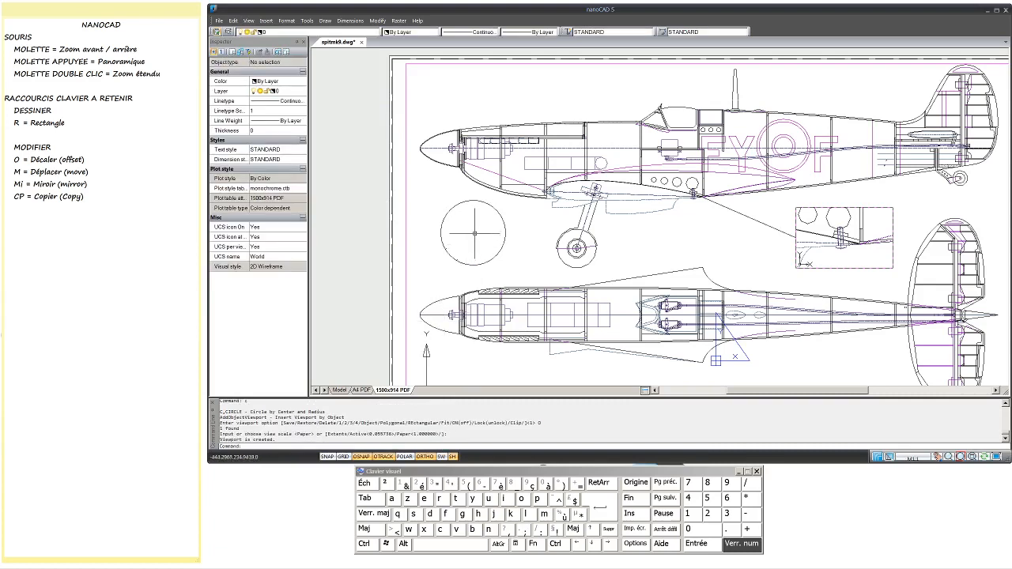
Frame the landing gear leg's upper mounting under the wing inside the circular viewport and return to paper space
left_click(459, 204)
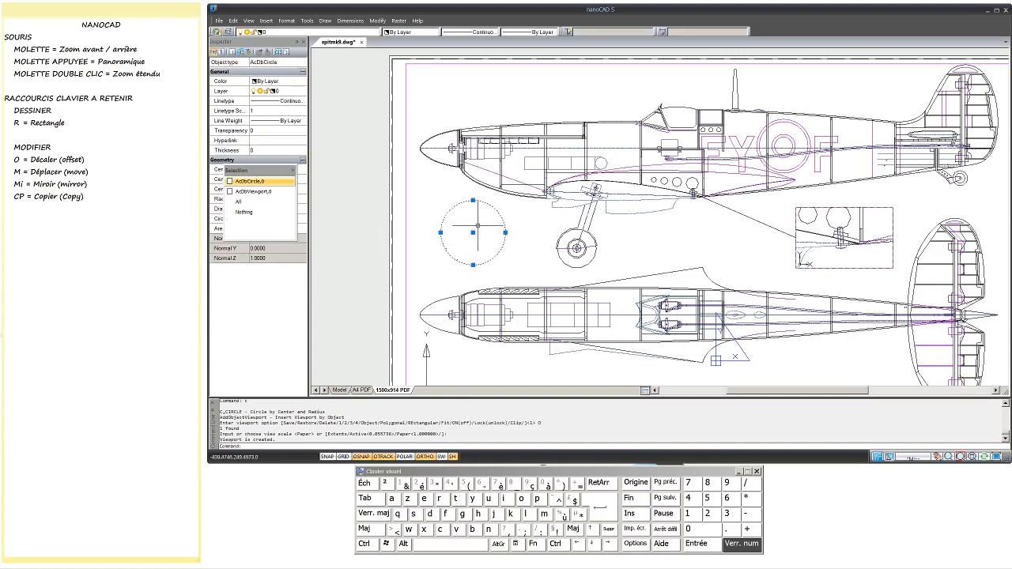
key("Escape")
scroll(481, 231, "down", 6)
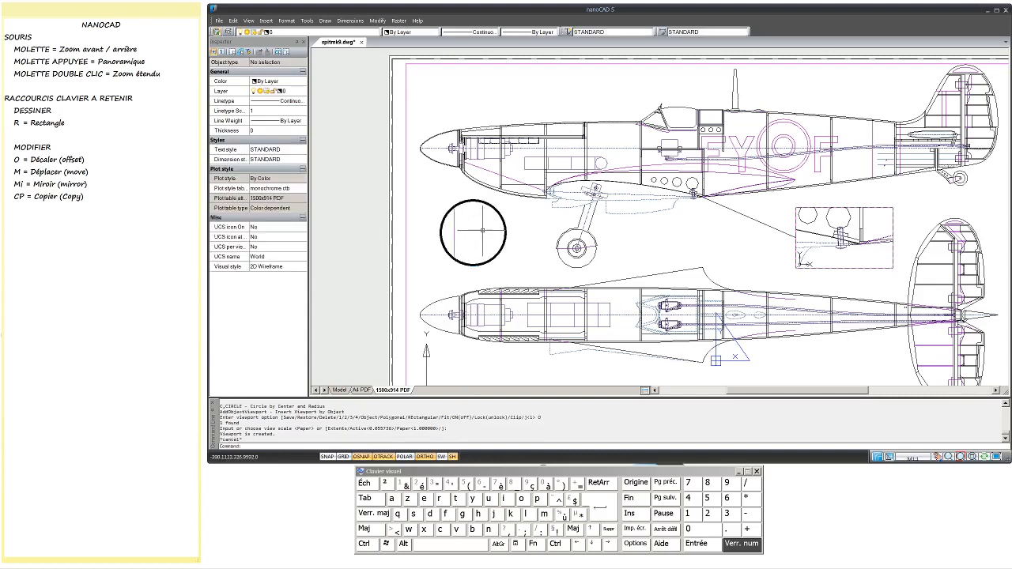
scroll(484, 230, "up", 4)
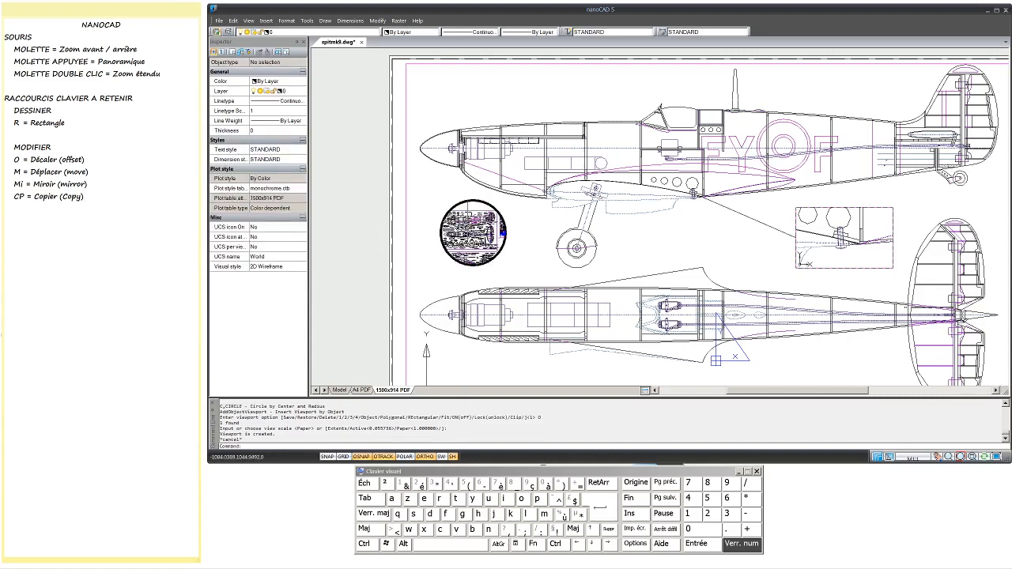
mouse_move(471, 229)
middle_mouse_down()
mouse_move(526, 233)
mouse_move(471, 237)
middle_mouse_up()
scroll(494, 229, "up", 5)
scroll(479, 242, "up", 4)
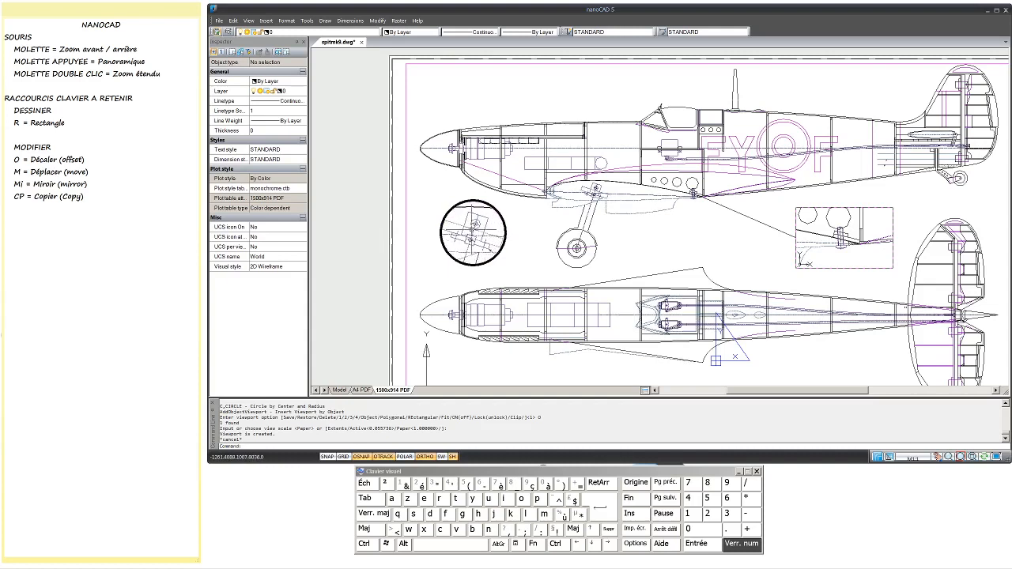
double_click(518, 240)
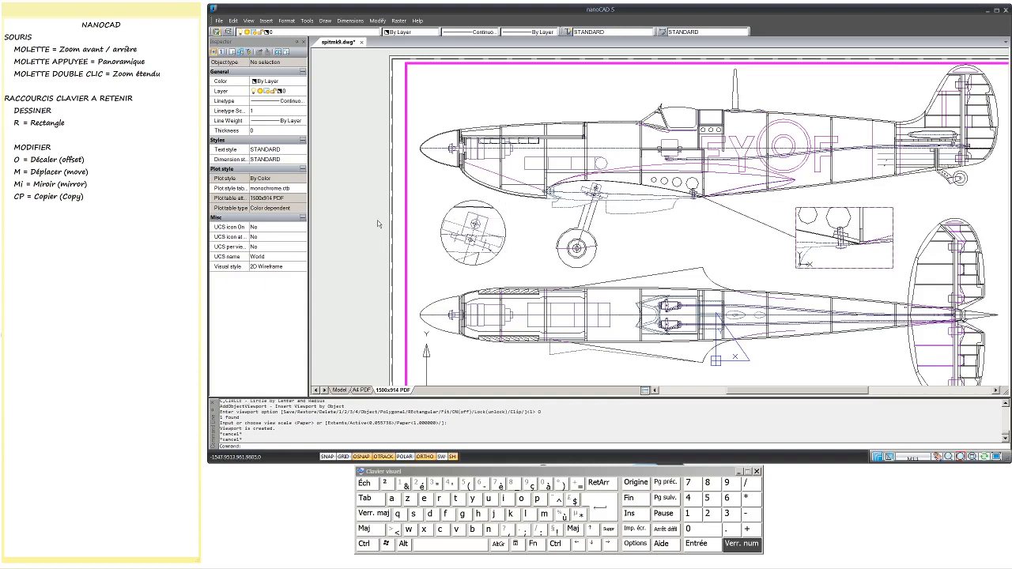
double_click(399, 231)
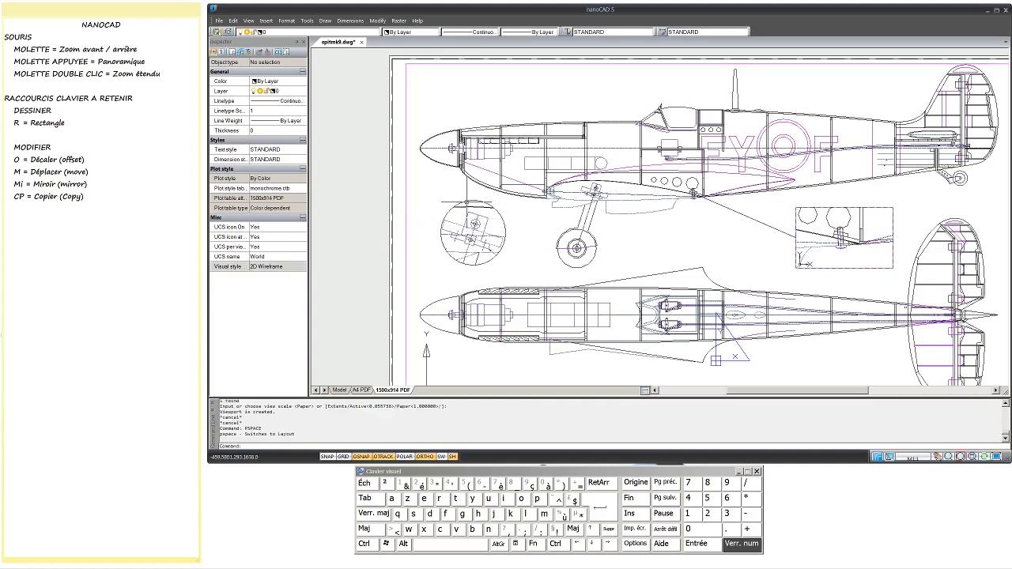
Set the custom scale of the circular detail viewport to 2, selecting the viewport rather than its overlapping circle
left_click(504, 241)
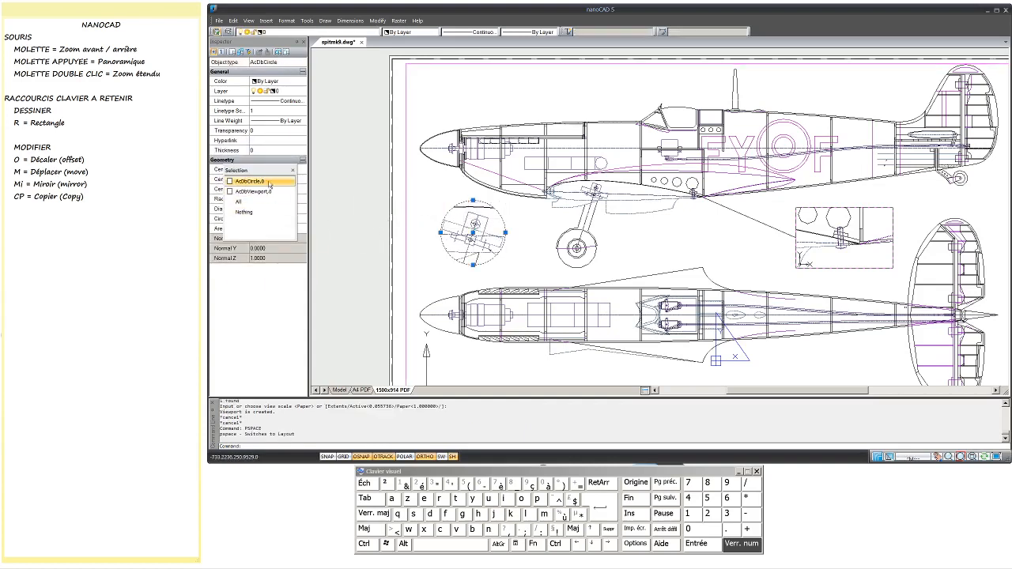
left_click_drag(268, 171, 274, 291)
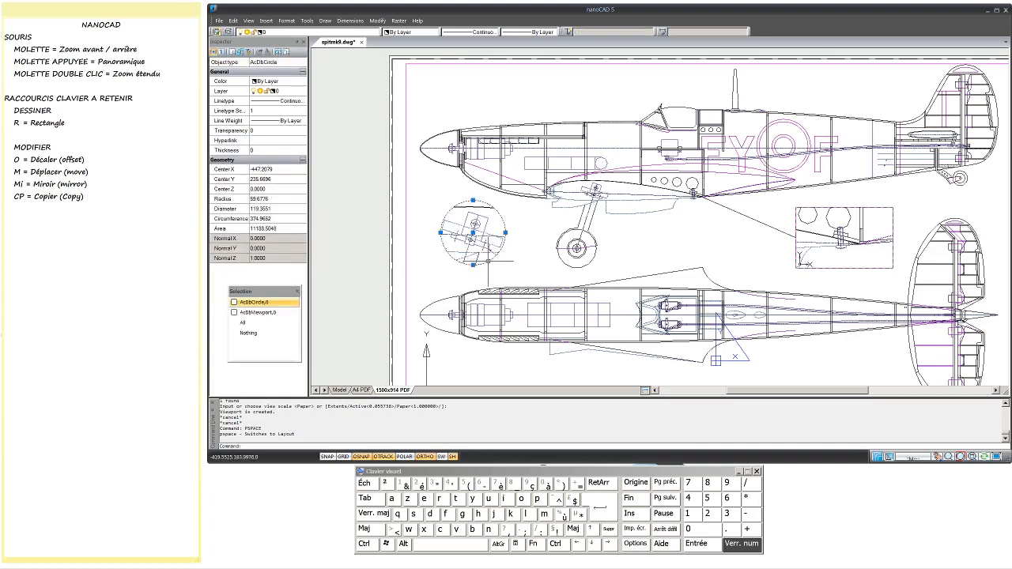
left_click(272, 314)
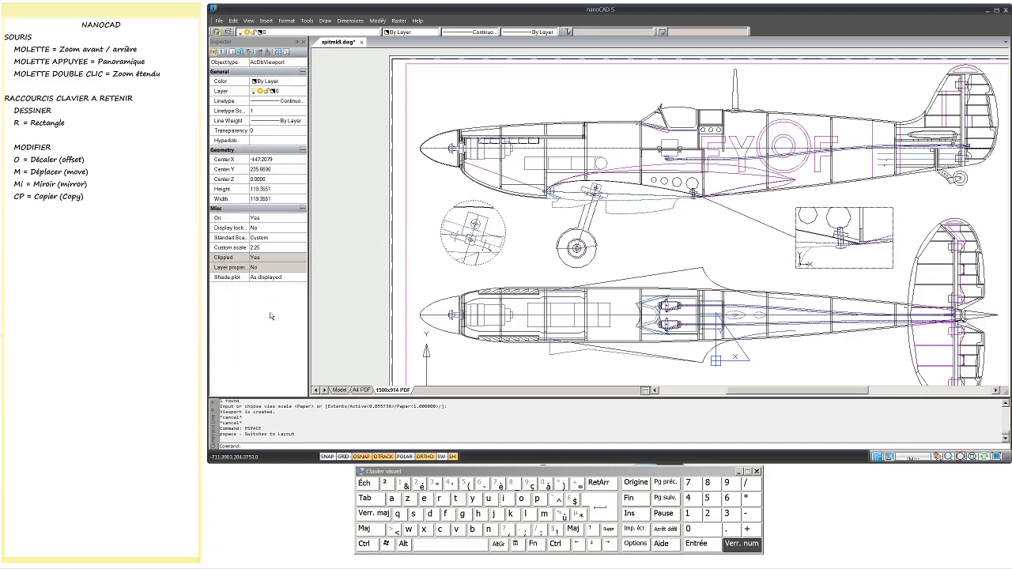
left_click(278, 248)
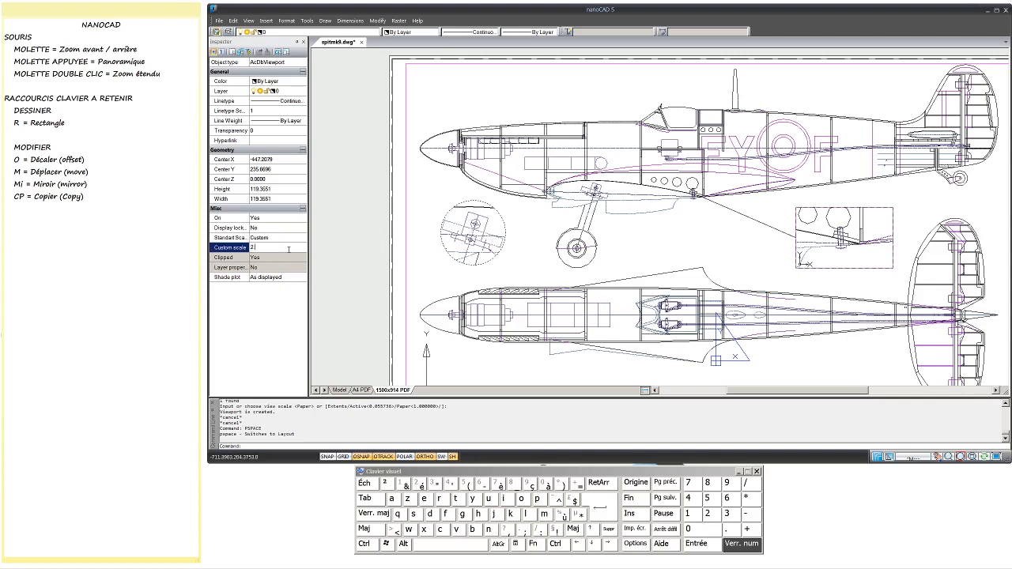
type("2")
key("Return")
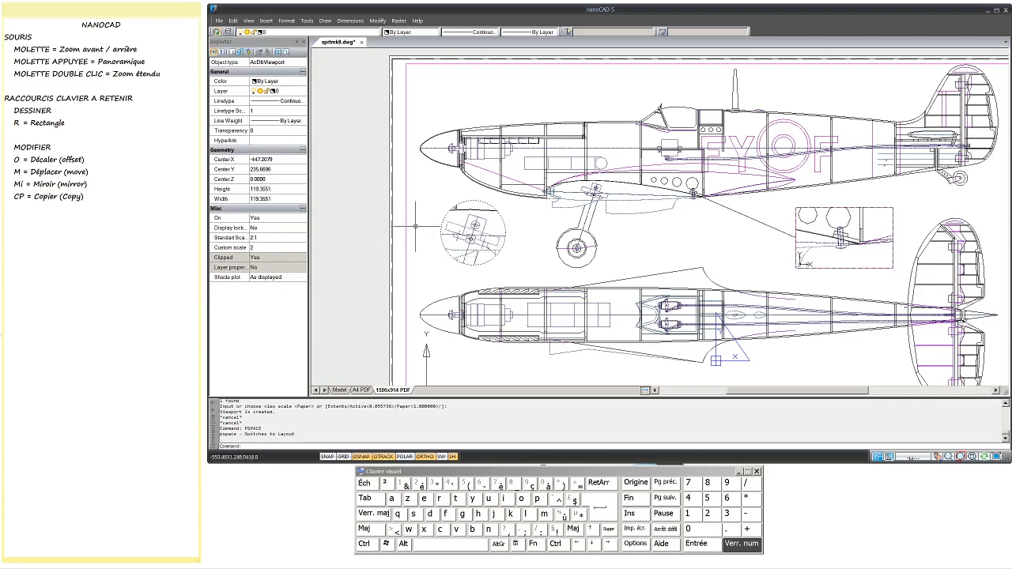
key("Escape")
left_click(465, 204)
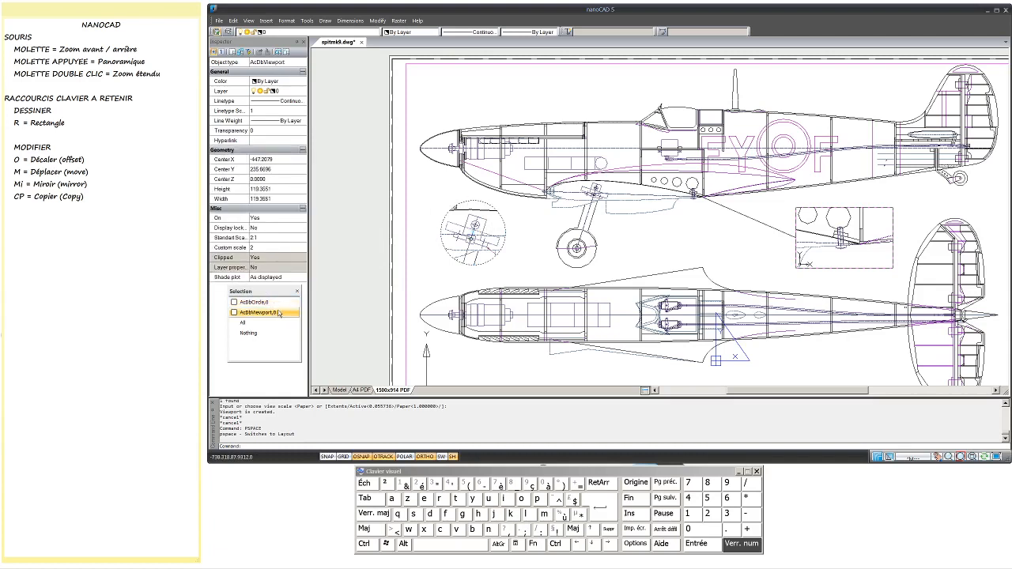
left_click(272, 315)
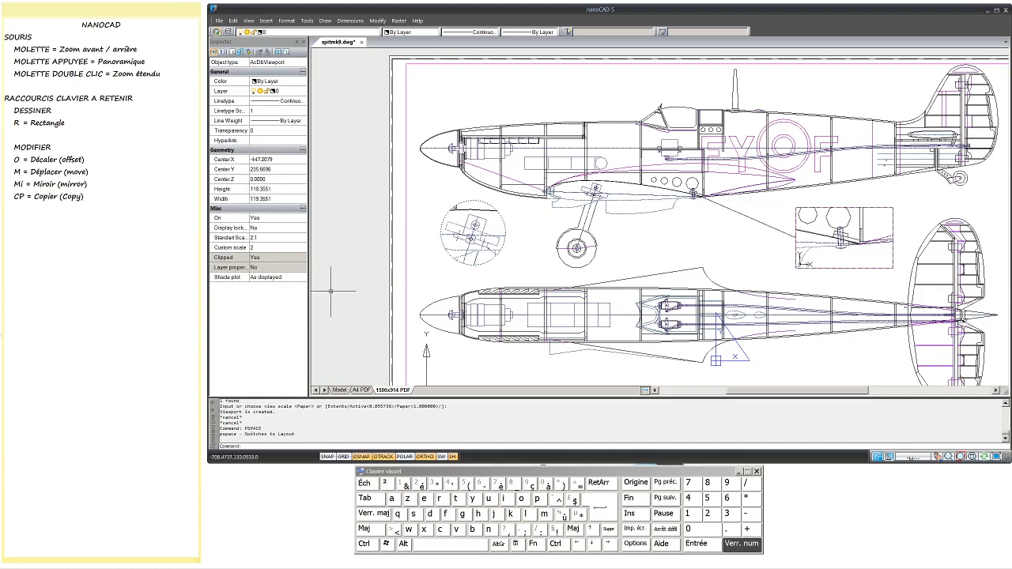
key("Escape")
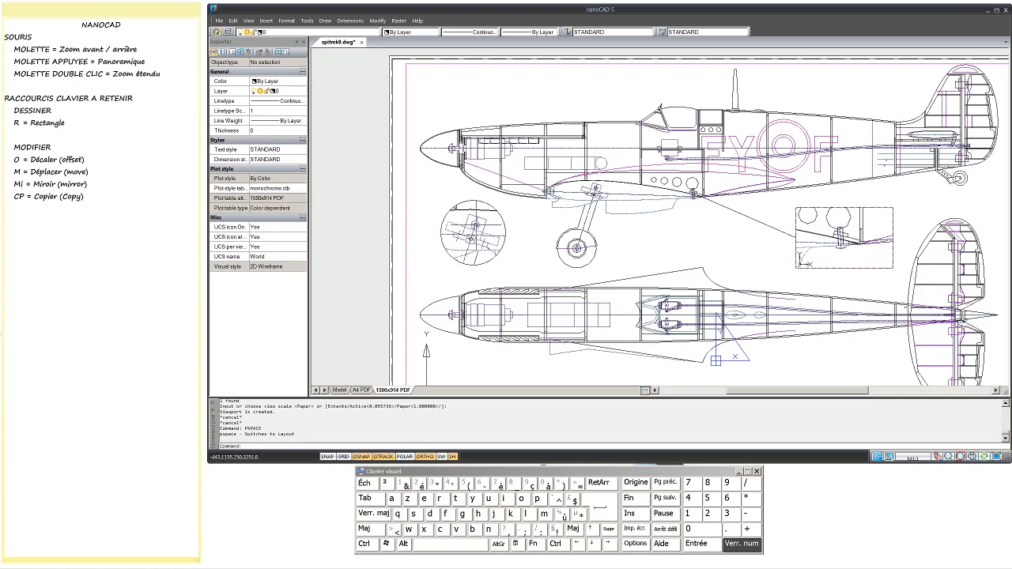
Check viewport activation by entering the main, circular and rectangular detail viewports in turn, ending back in paper space
double_click(434, 190)
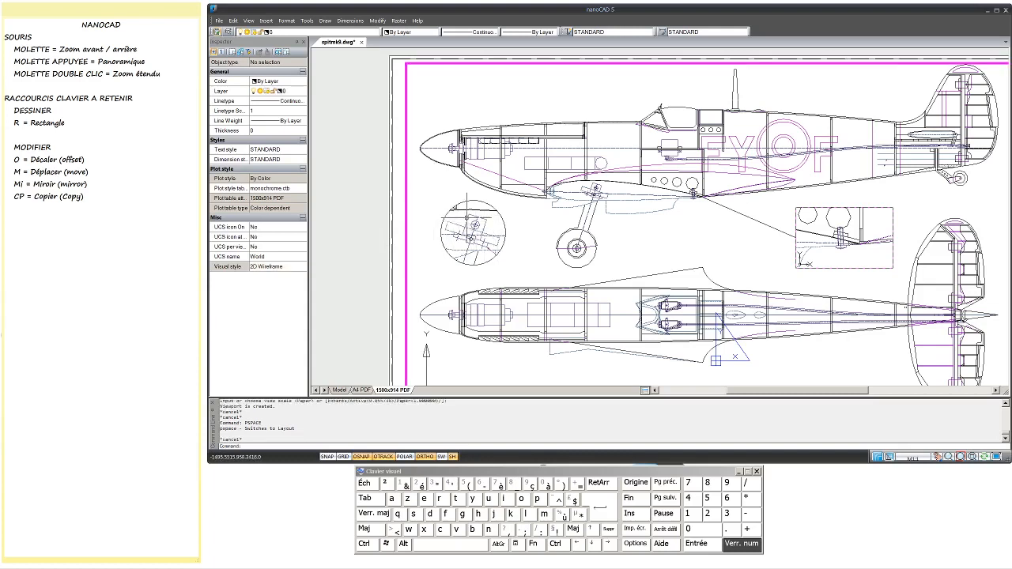
double_click(473, 229)
double_click(864, 255)
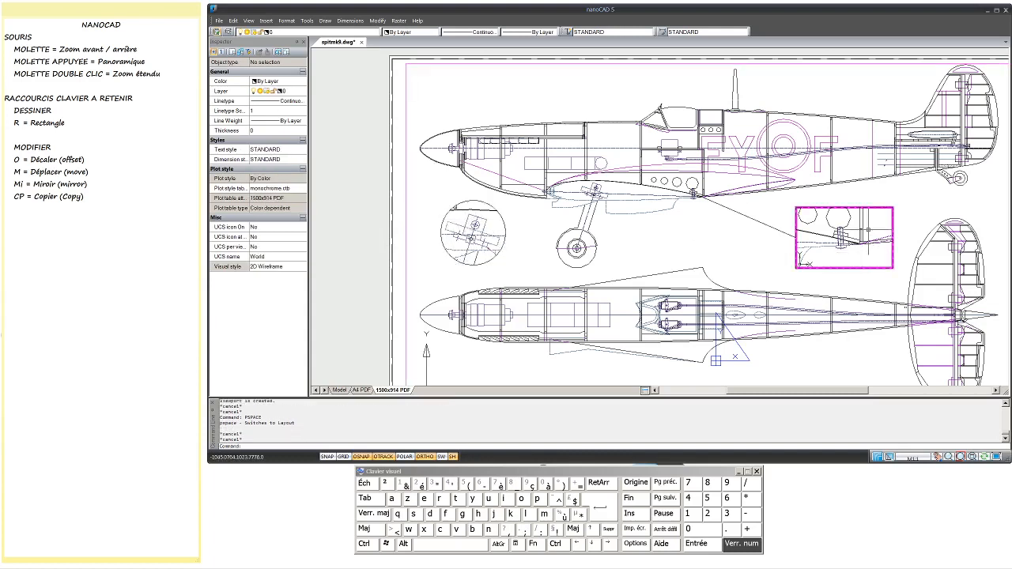
double_click(891, 192)
left_click(891, 187)
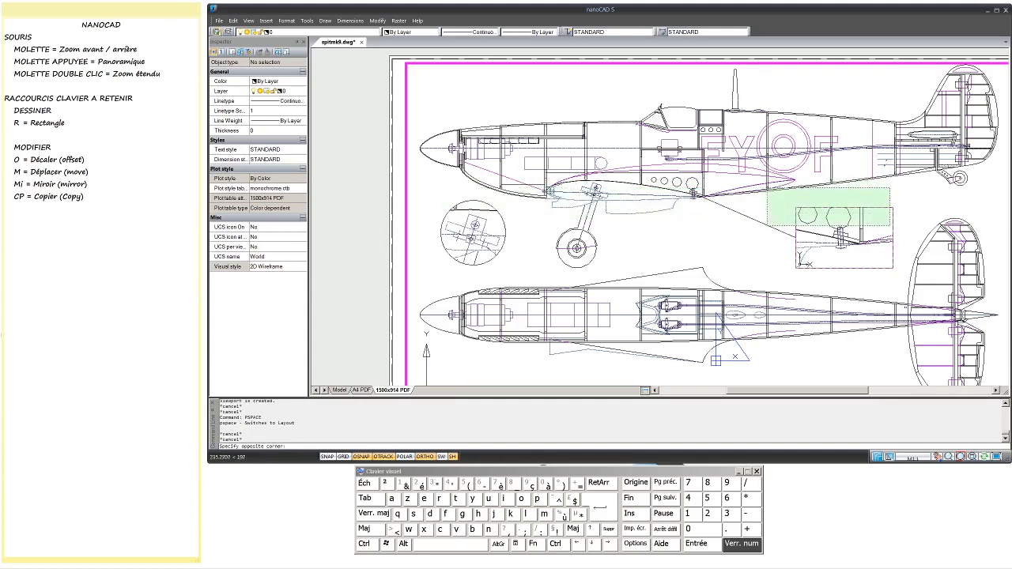
left_click(920, 229)
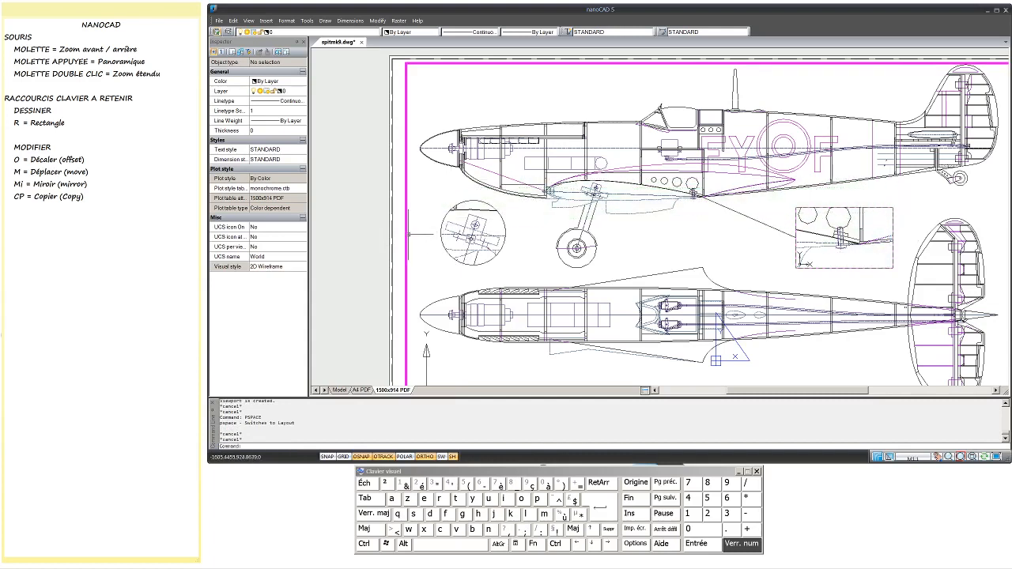
double_click(399, 245)
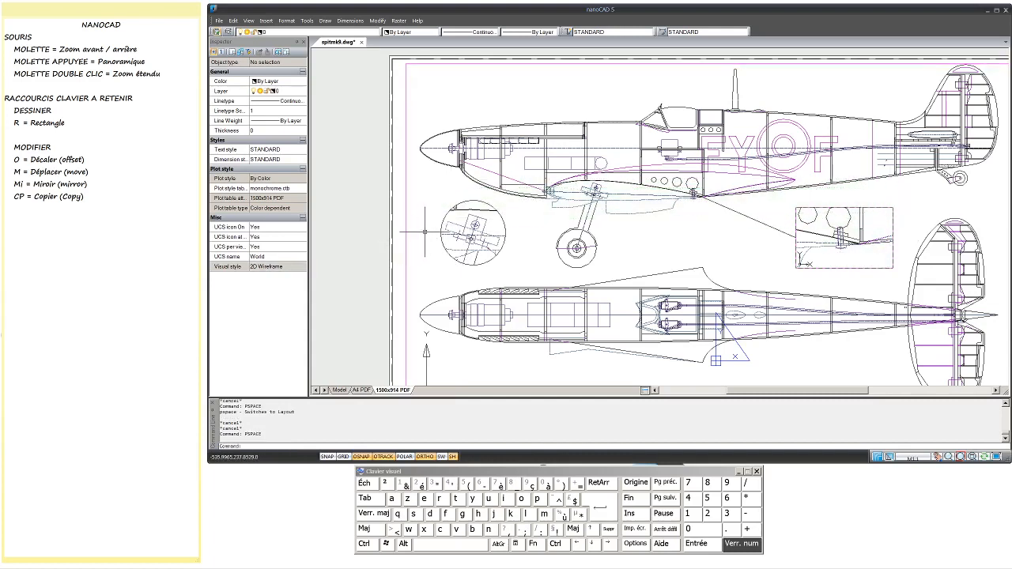
scroll(490, 237, "down", 2)
middle_click_drag(519, 237, 521, 206)
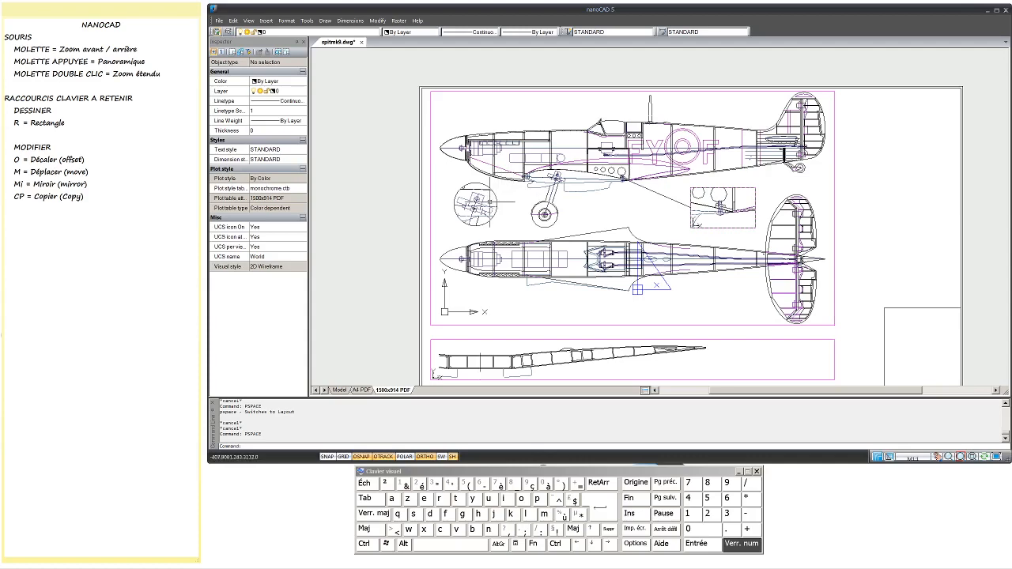
scroll(482, 198, "up", 2)
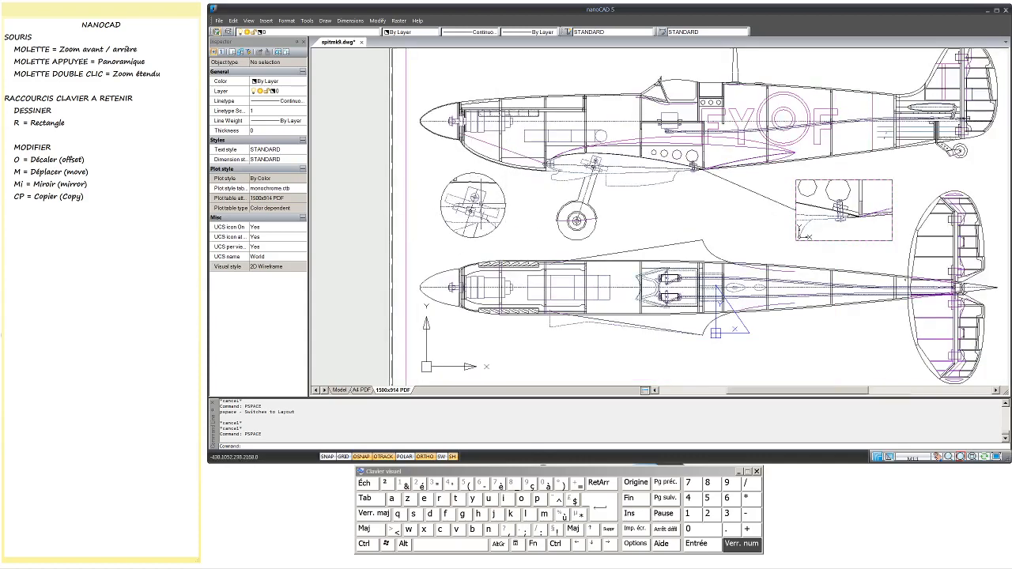
middle_click_drag(529, 209, 477, 229)
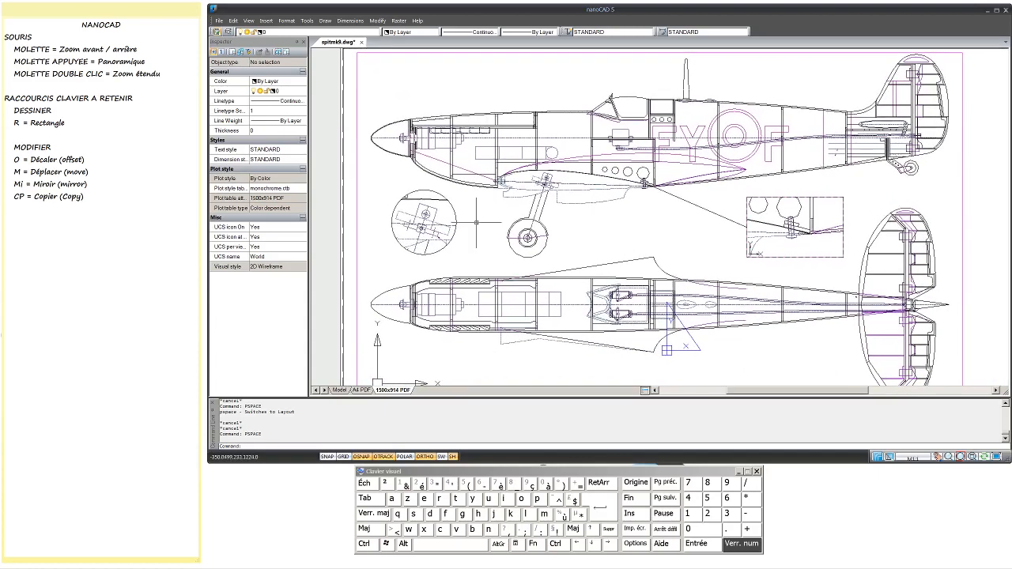
scroll(471, 215, "down", 1)
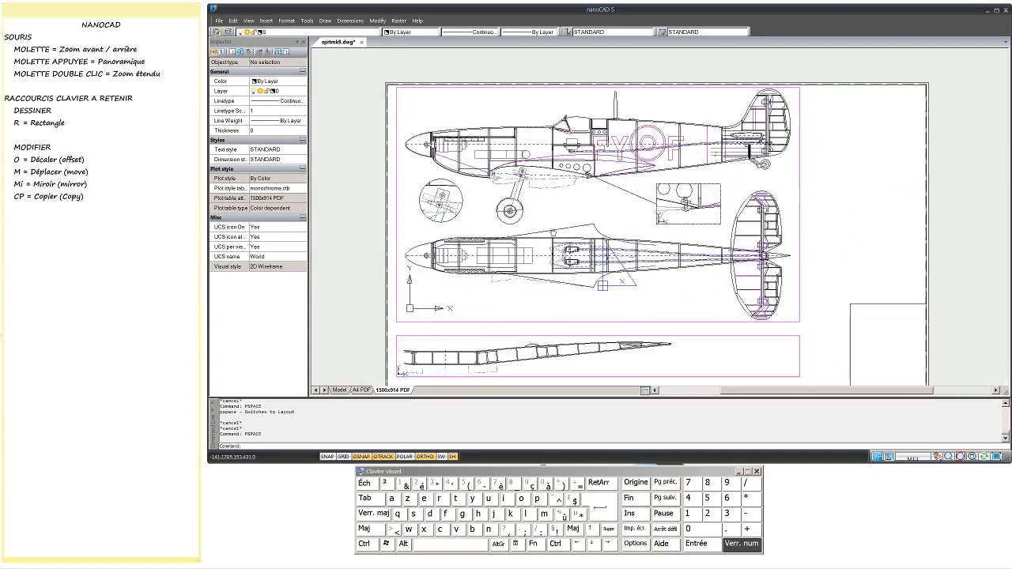